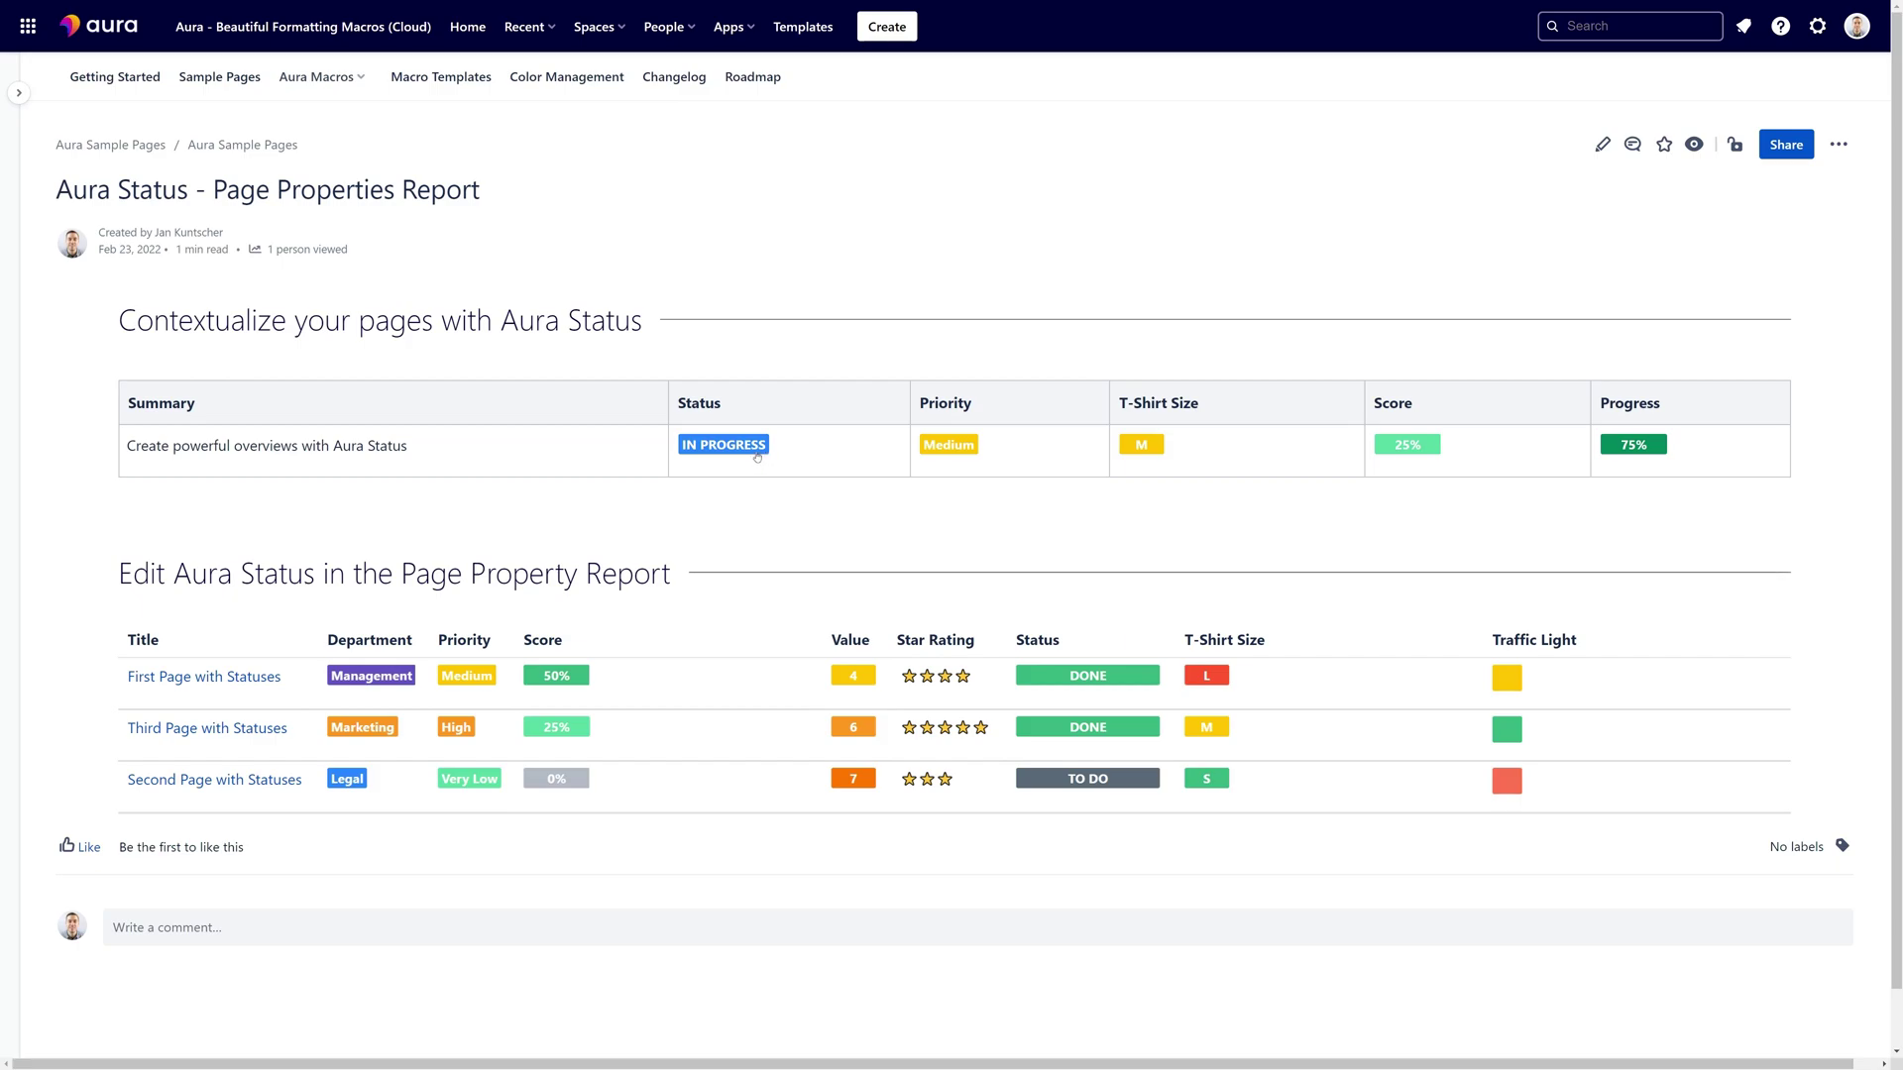
- Set the Summary row's Status badge to BLOCKED and its Priority to Very High
left_click(756, 454)
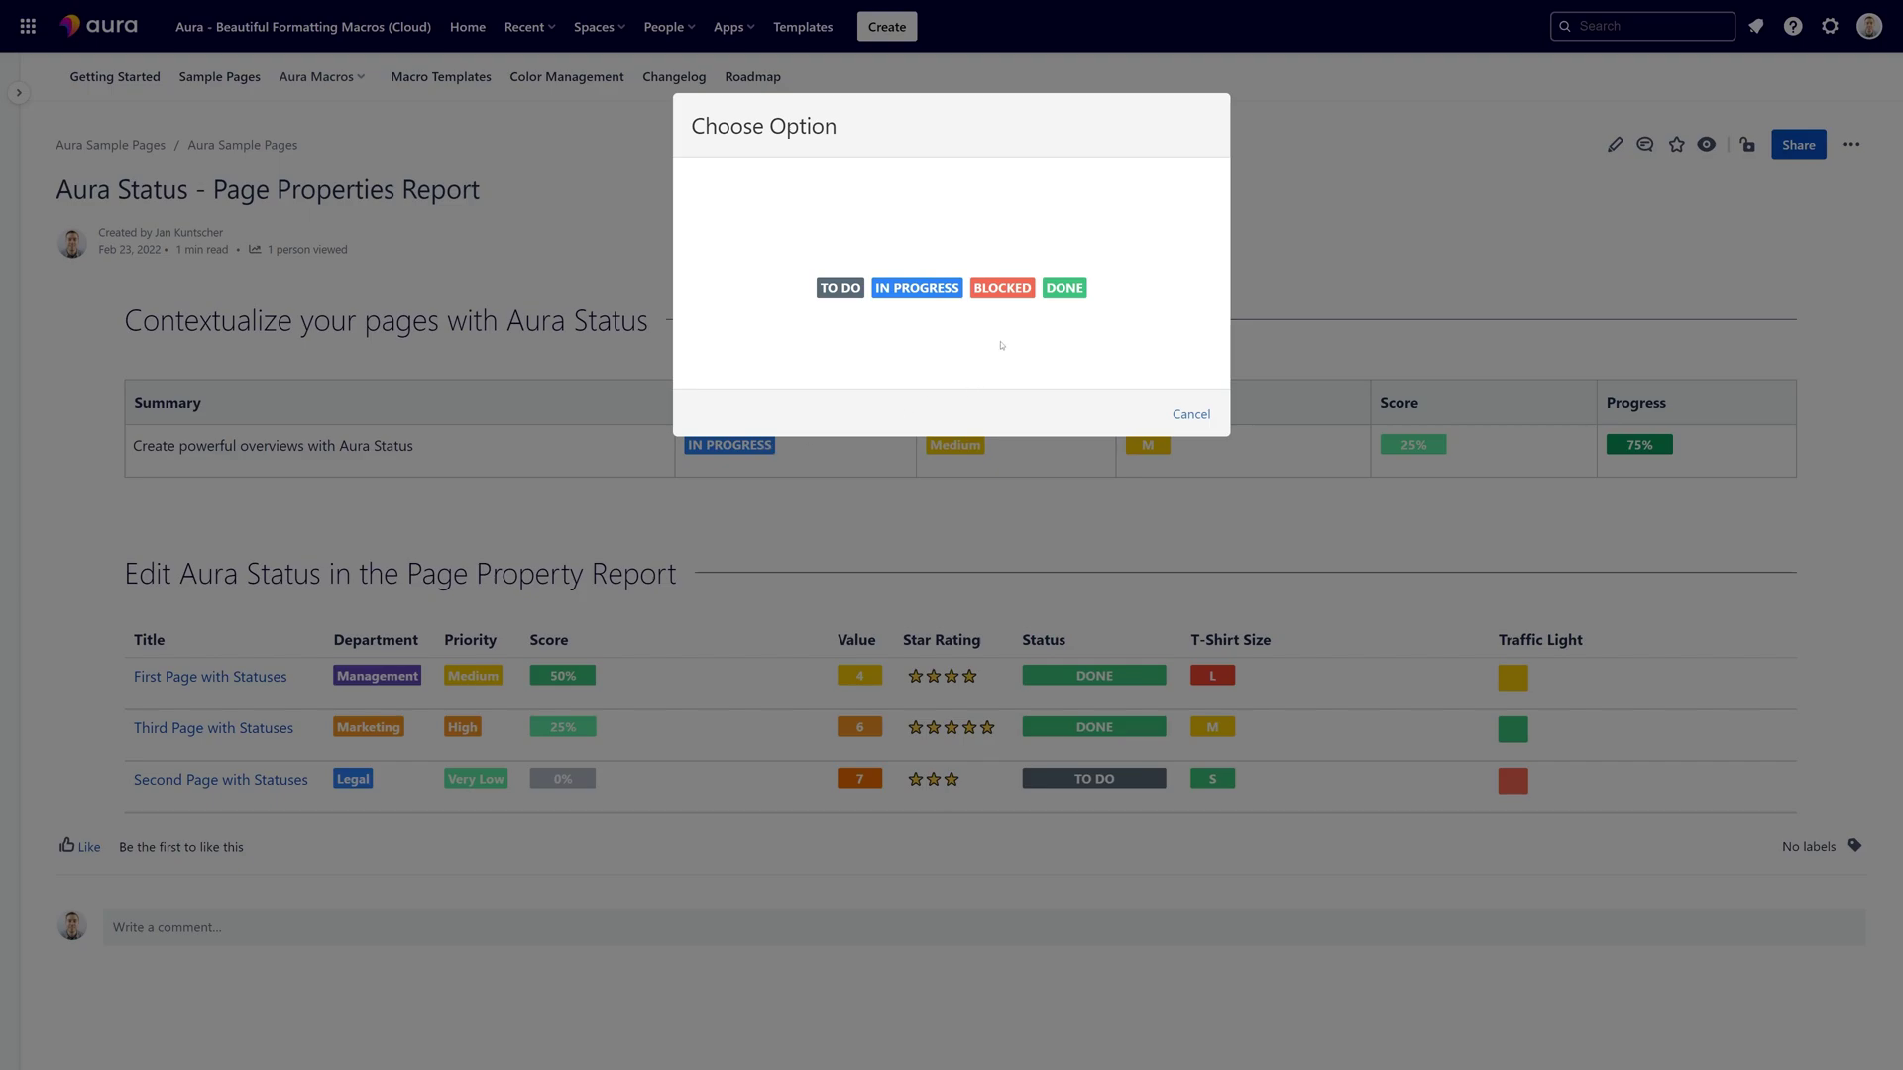
left_click(1002, 288)
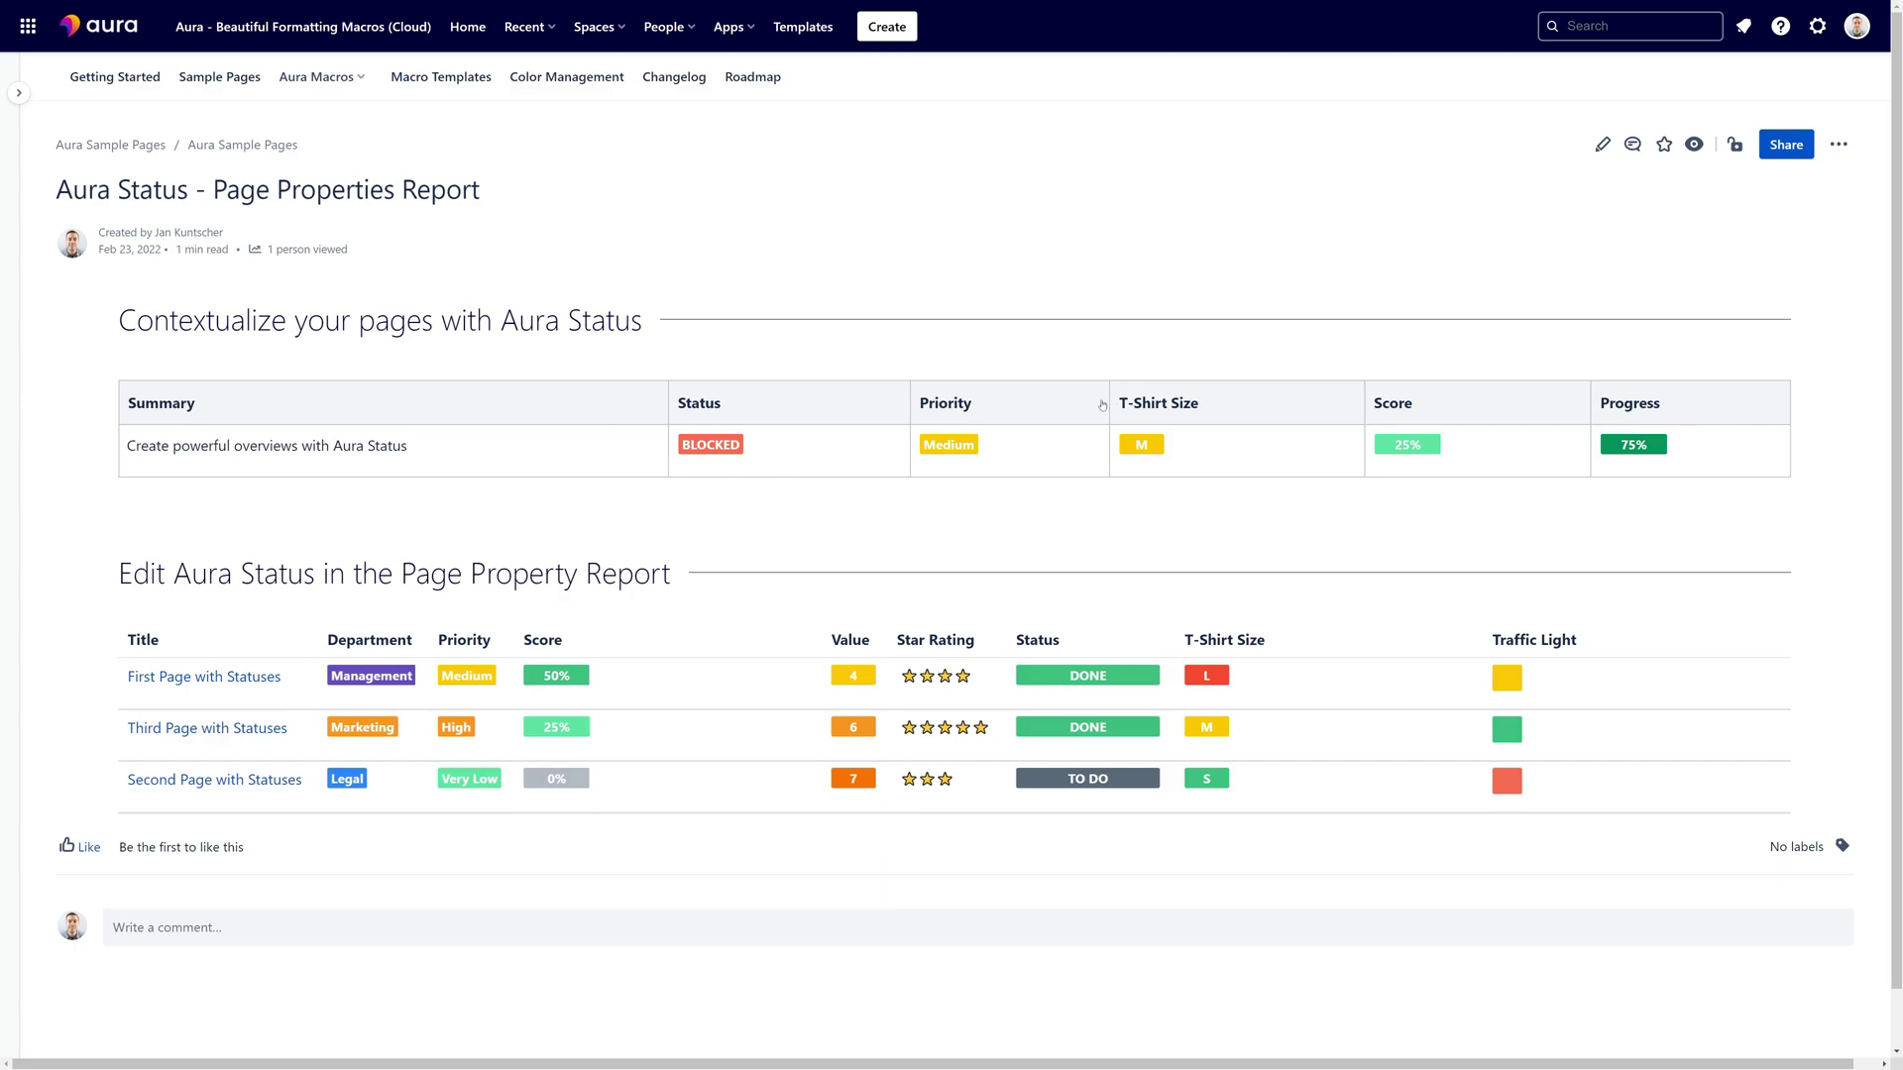
left_click(947, 446)
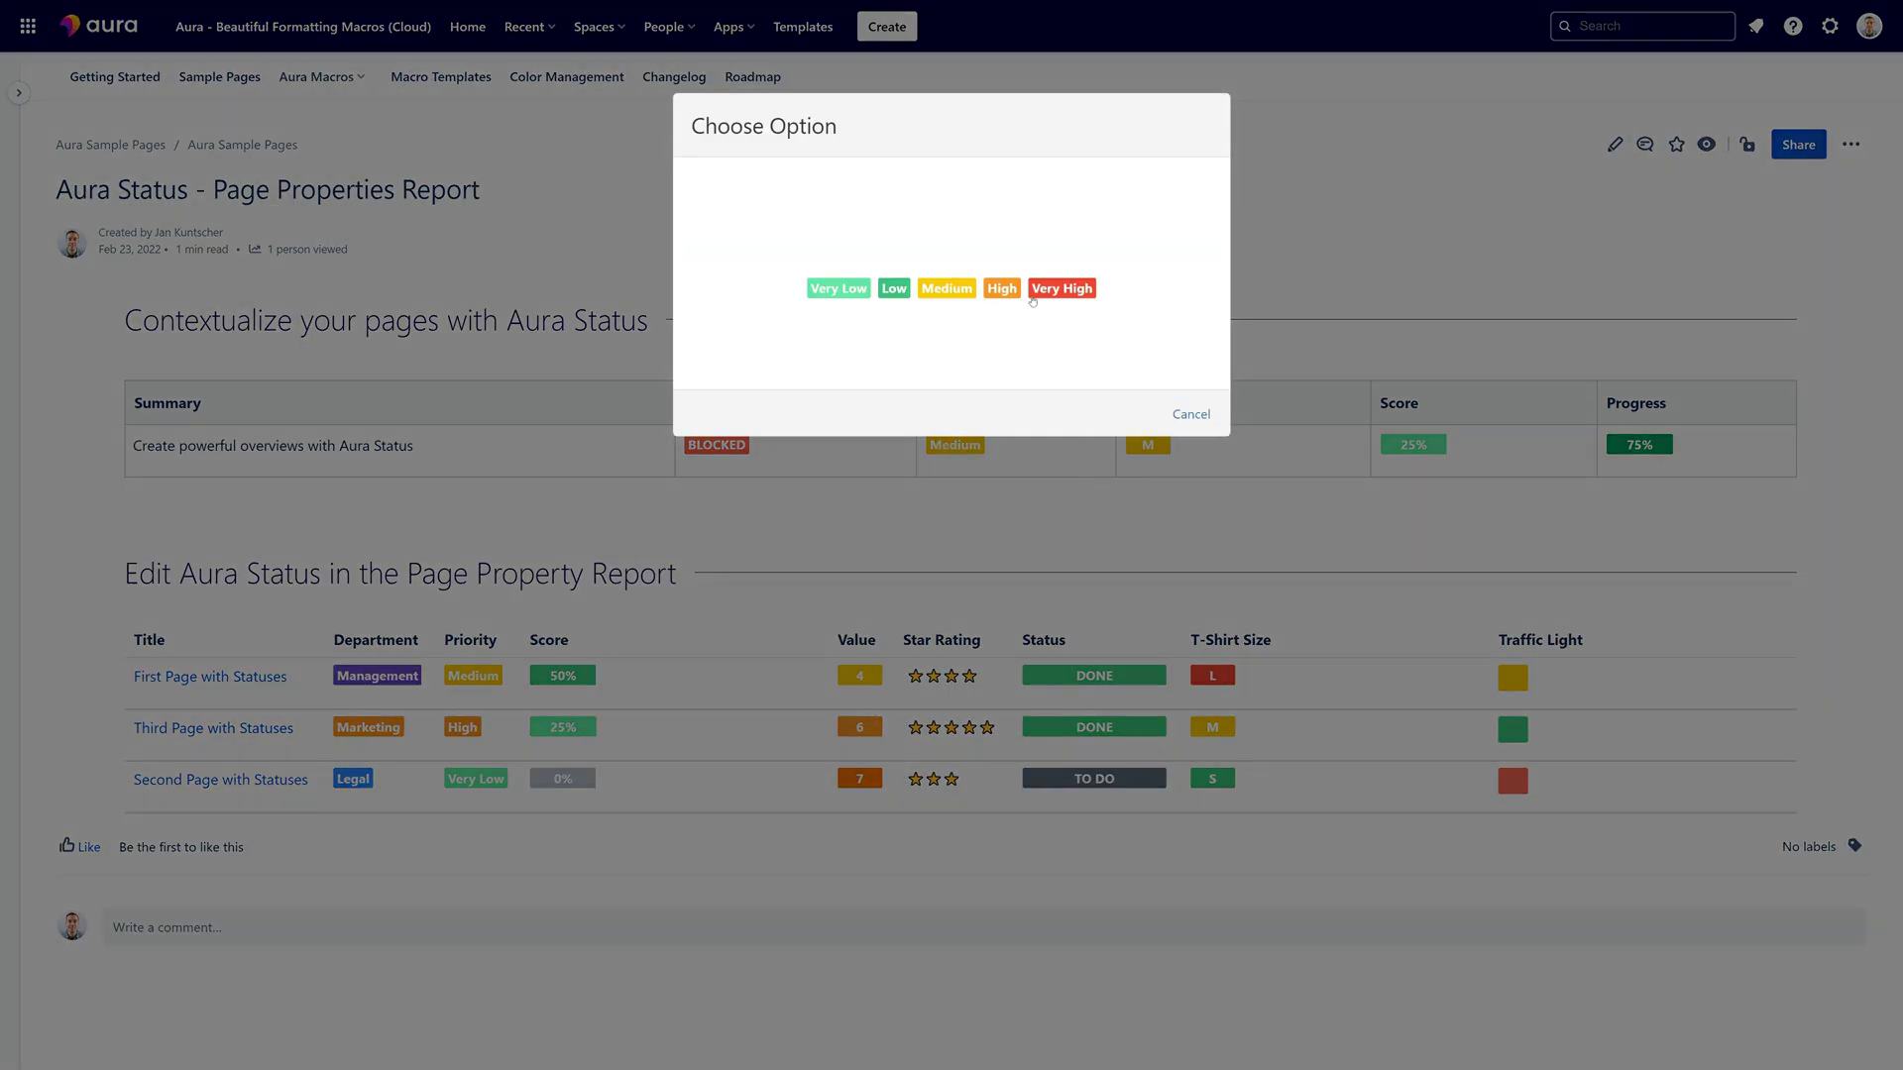
left_click(1033, 289)
- Set the Summary row's T-Shirt Size to S and its Score to 75%
left_click(1147, 444)
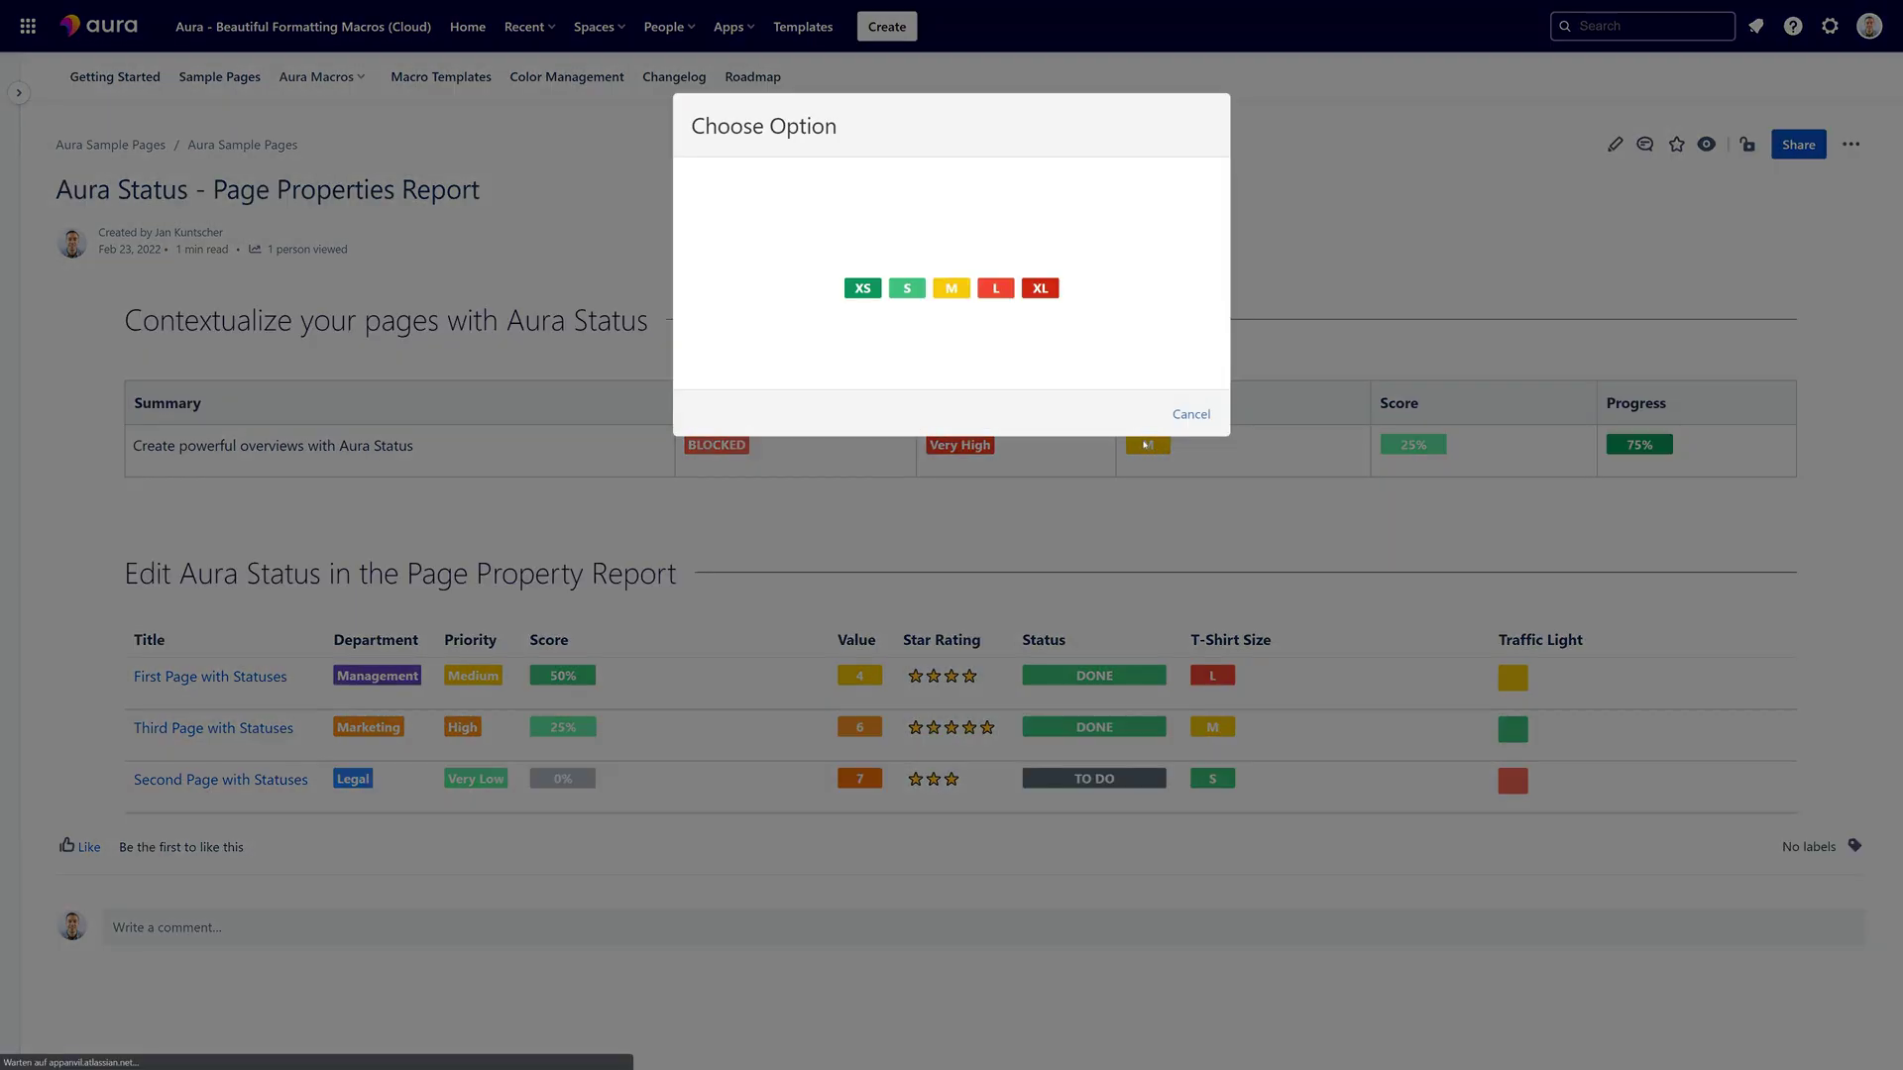
left_click(907, 289)
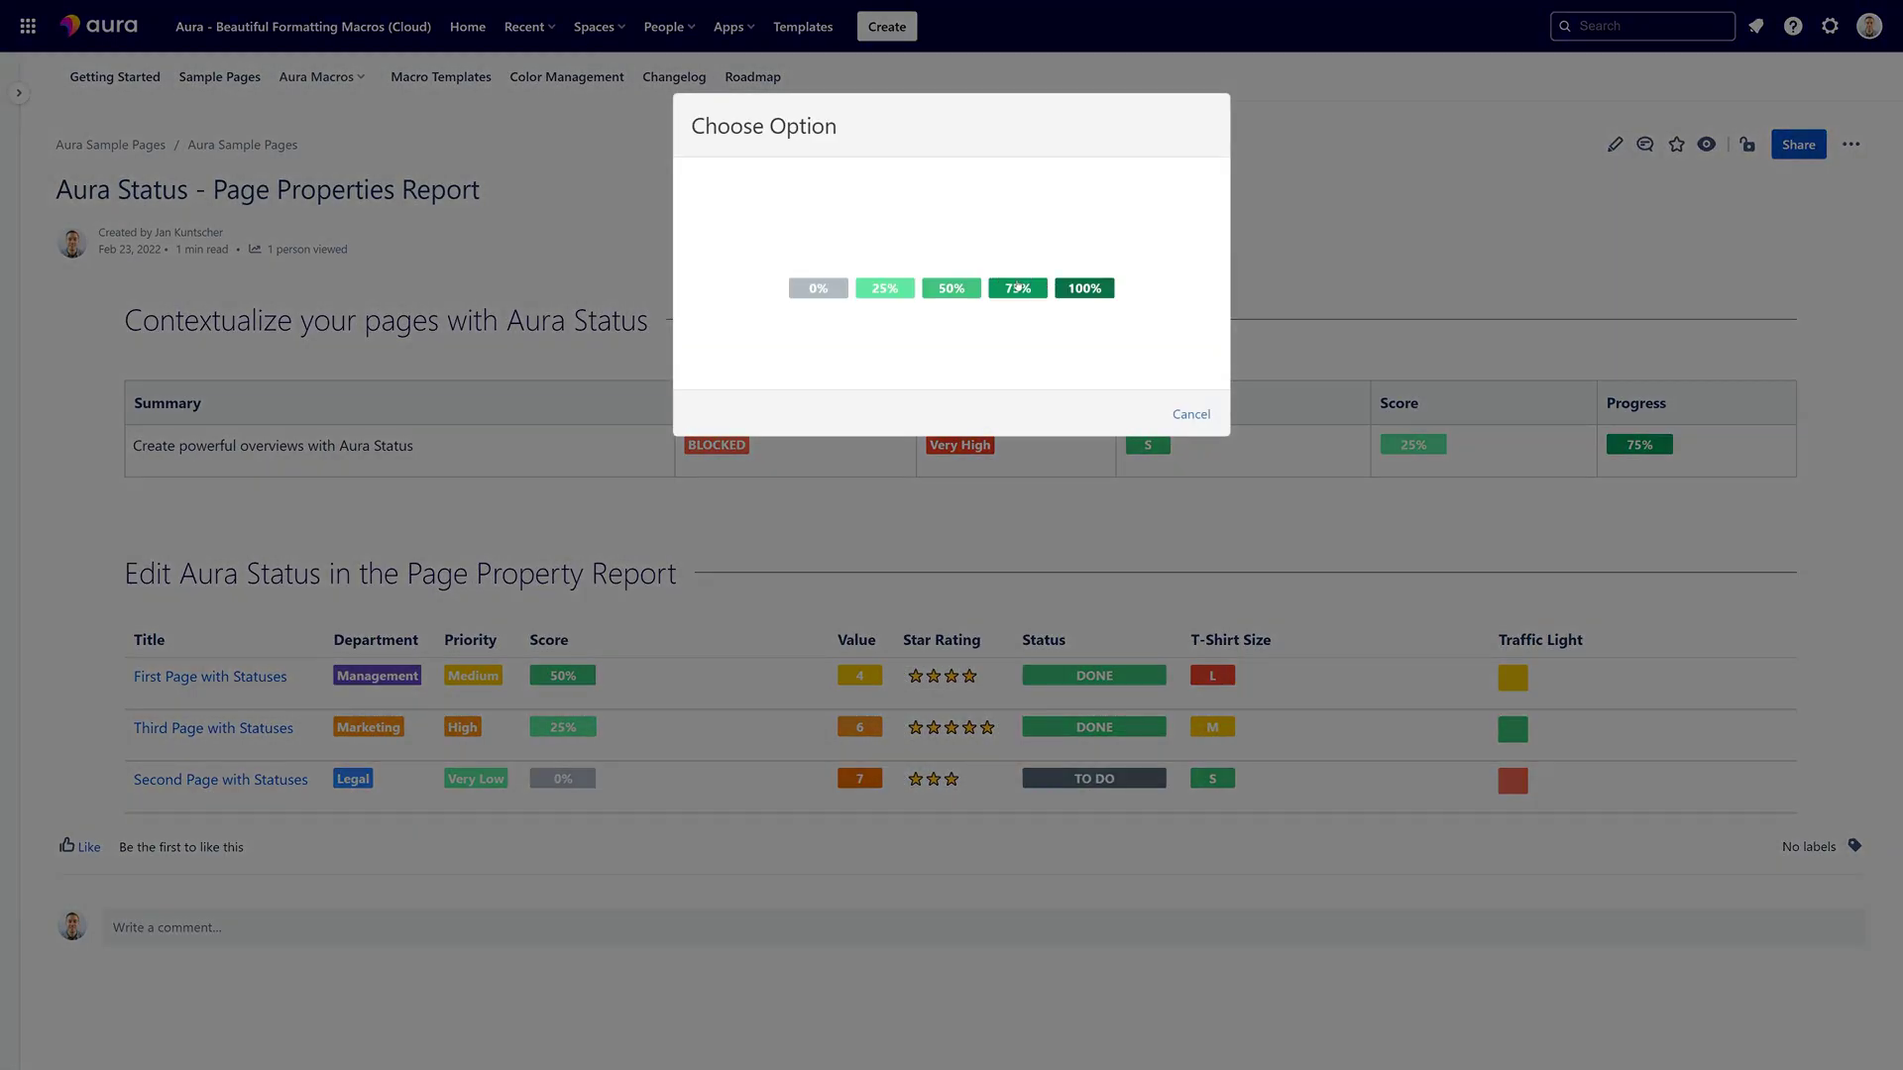
left_click(1017, 287)
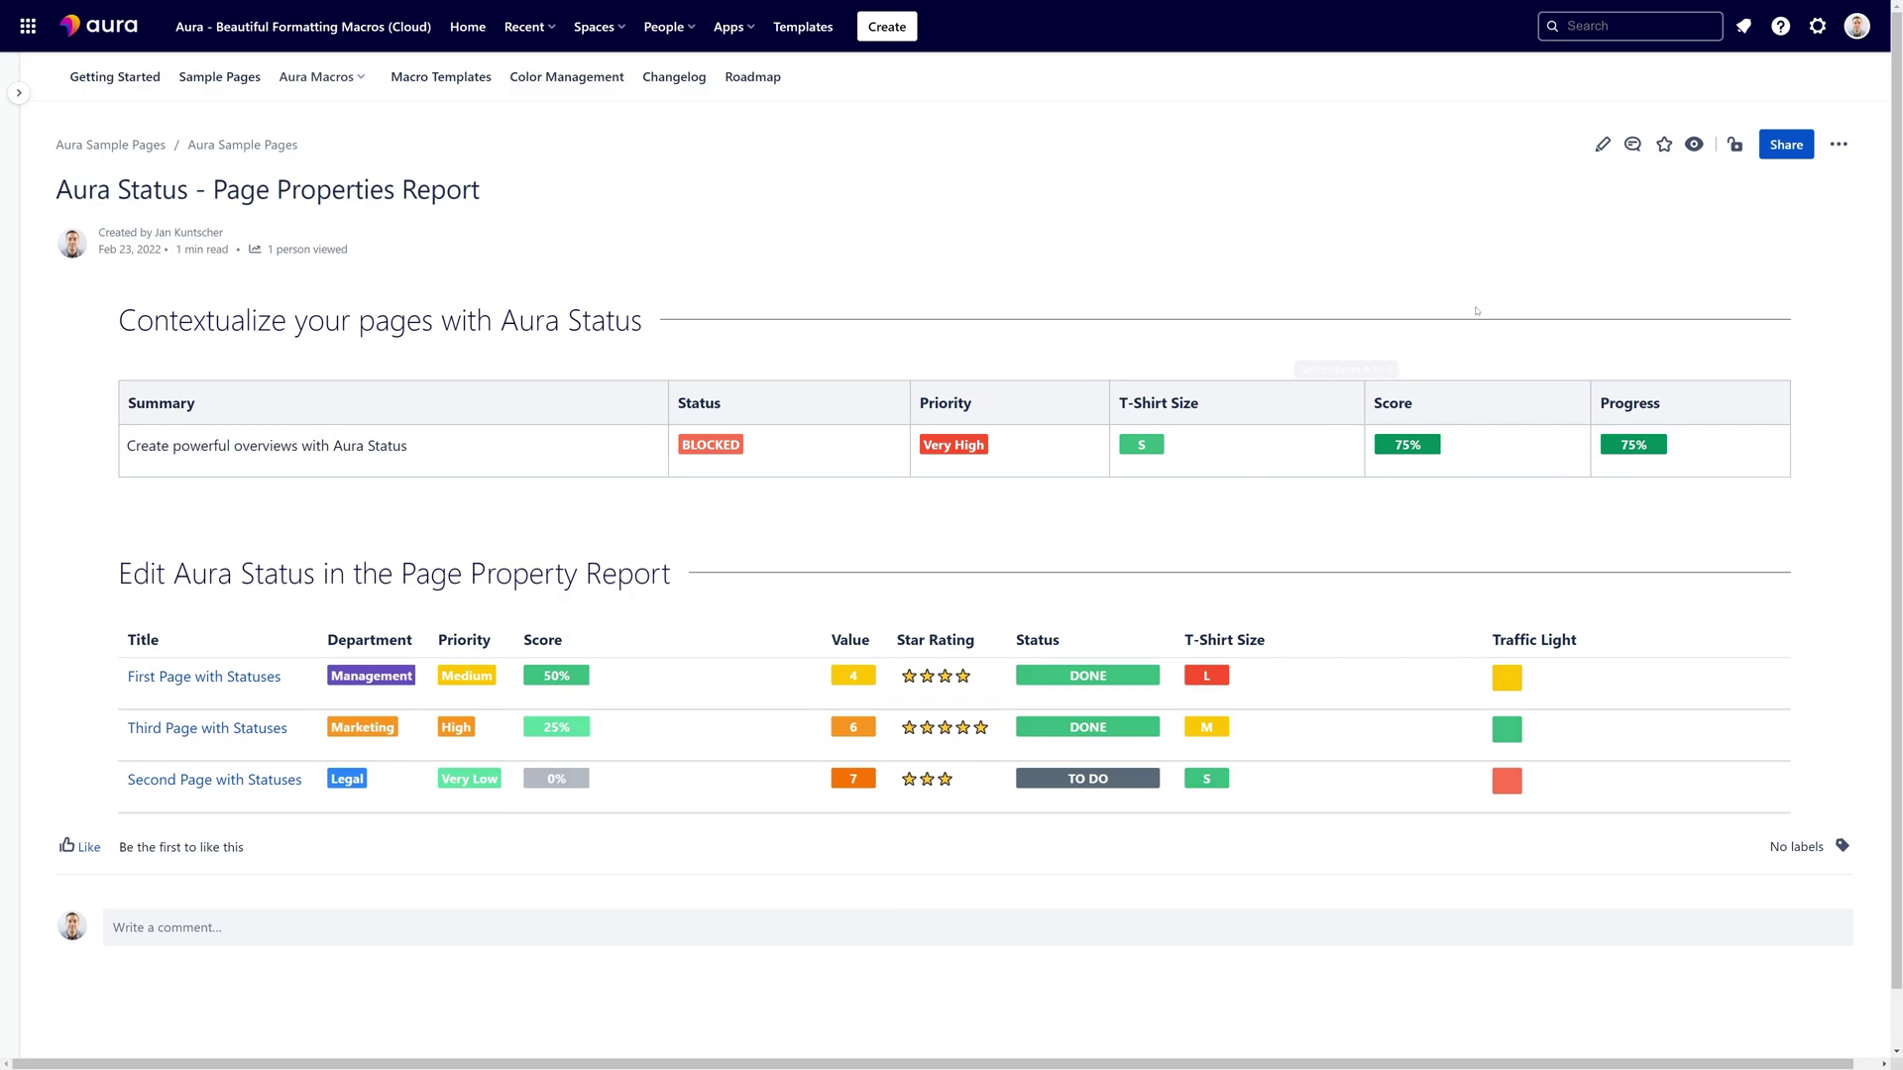
- In edit mode, search 'aura status' and insert the Aura - Status macro into the empty left column
left_click(1601, 145)
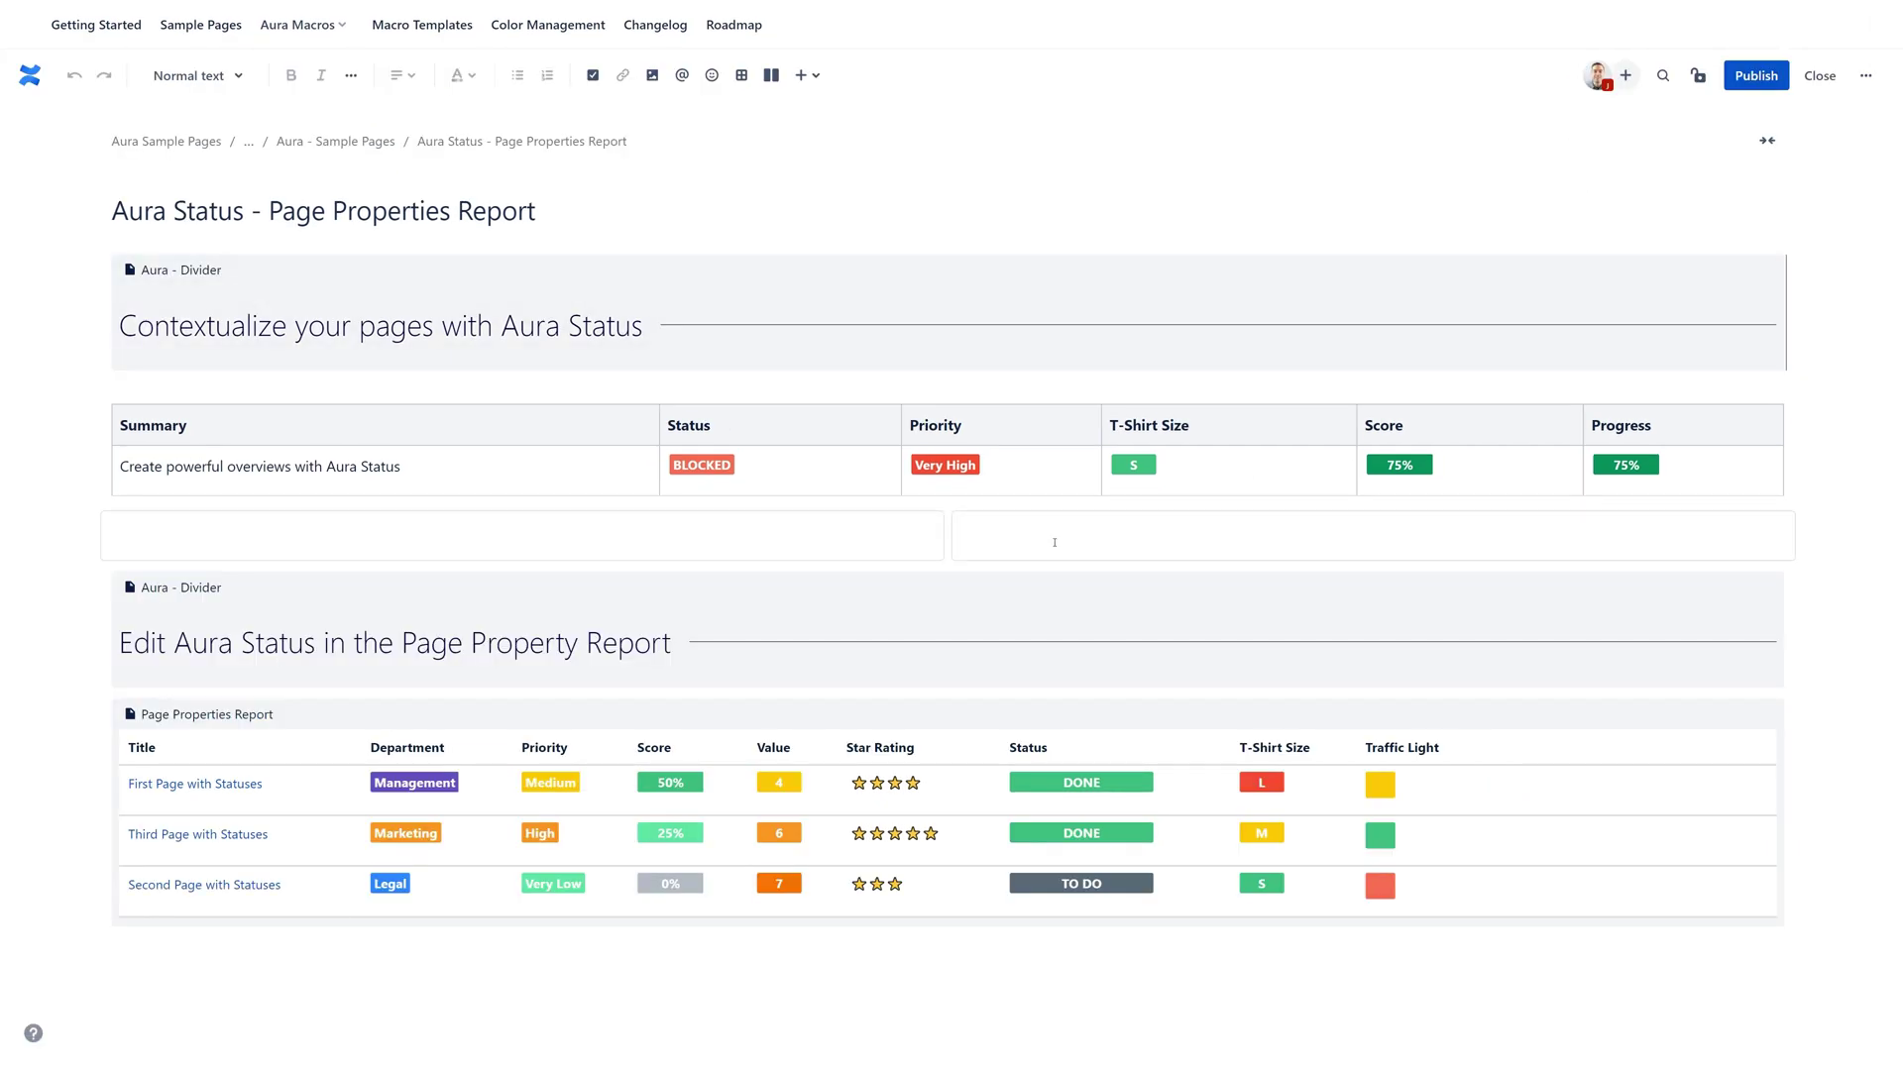
left_click(825, 542)
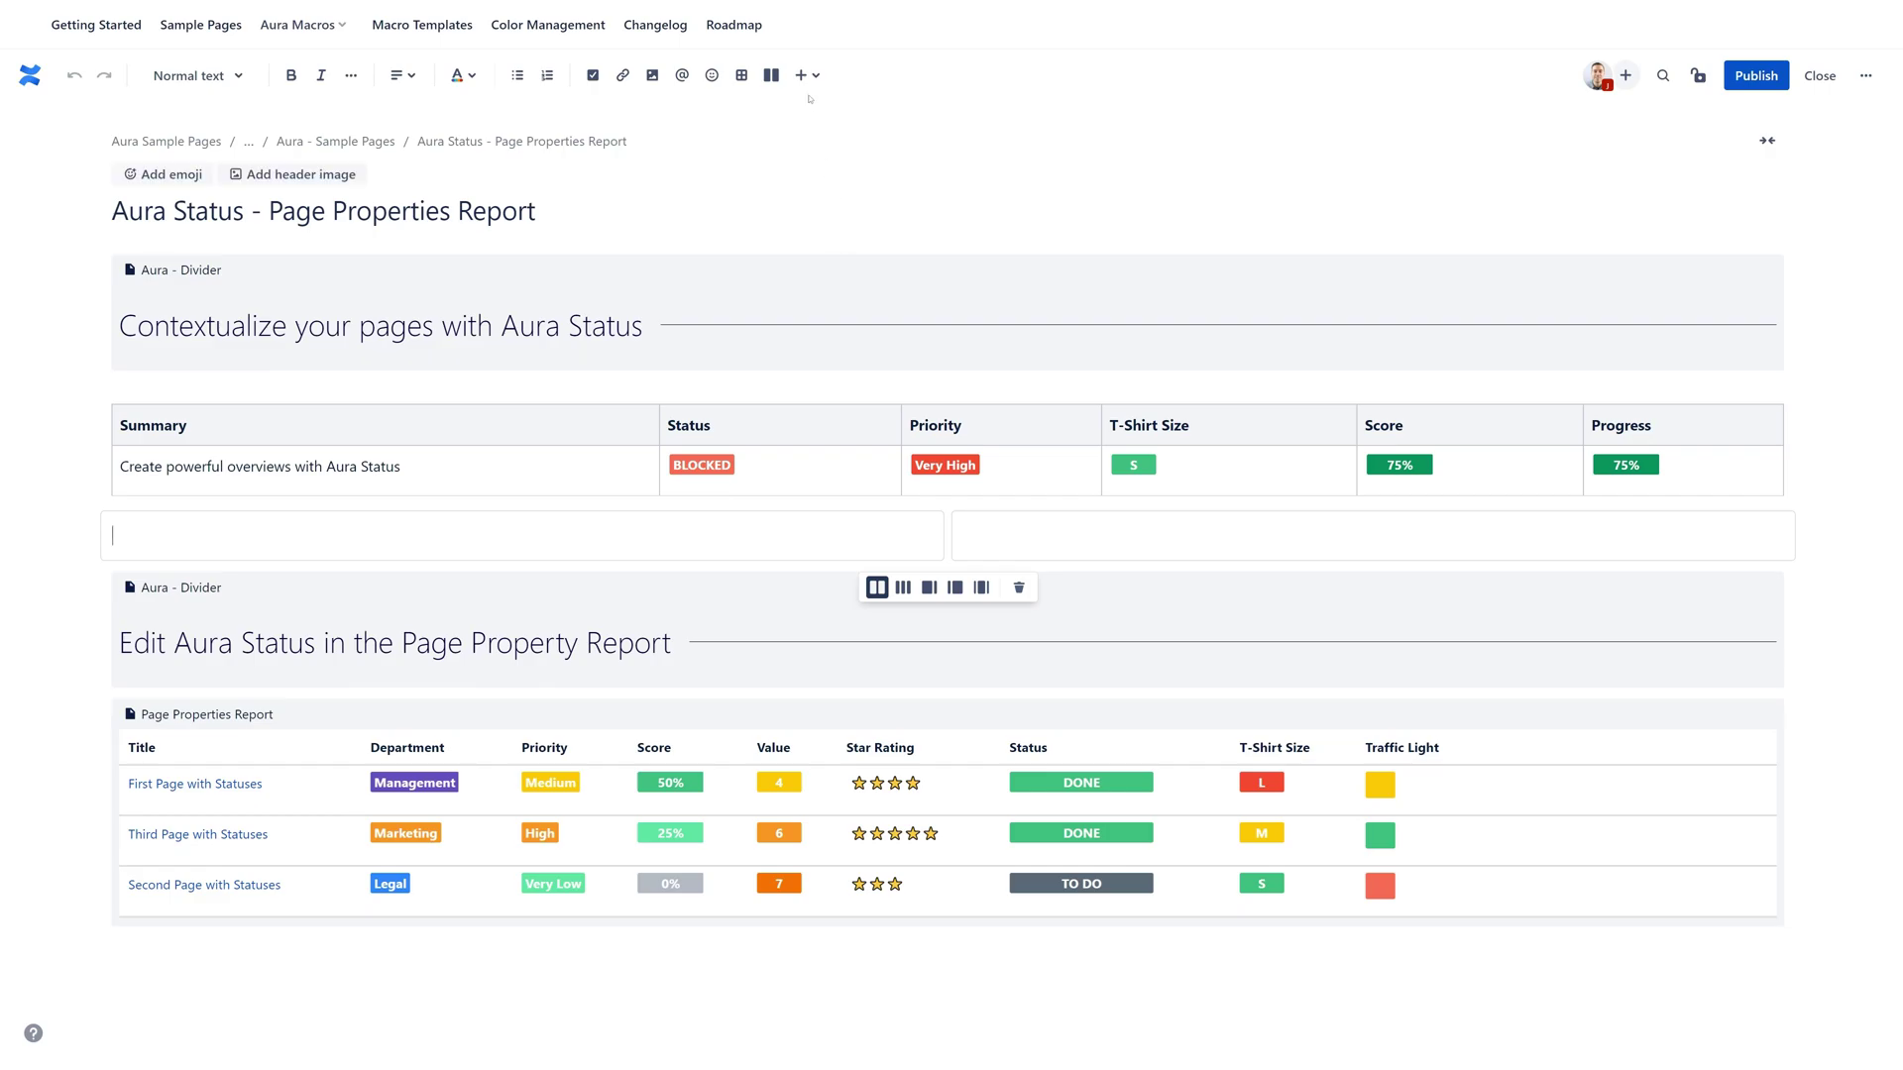
left_click(805, 75)
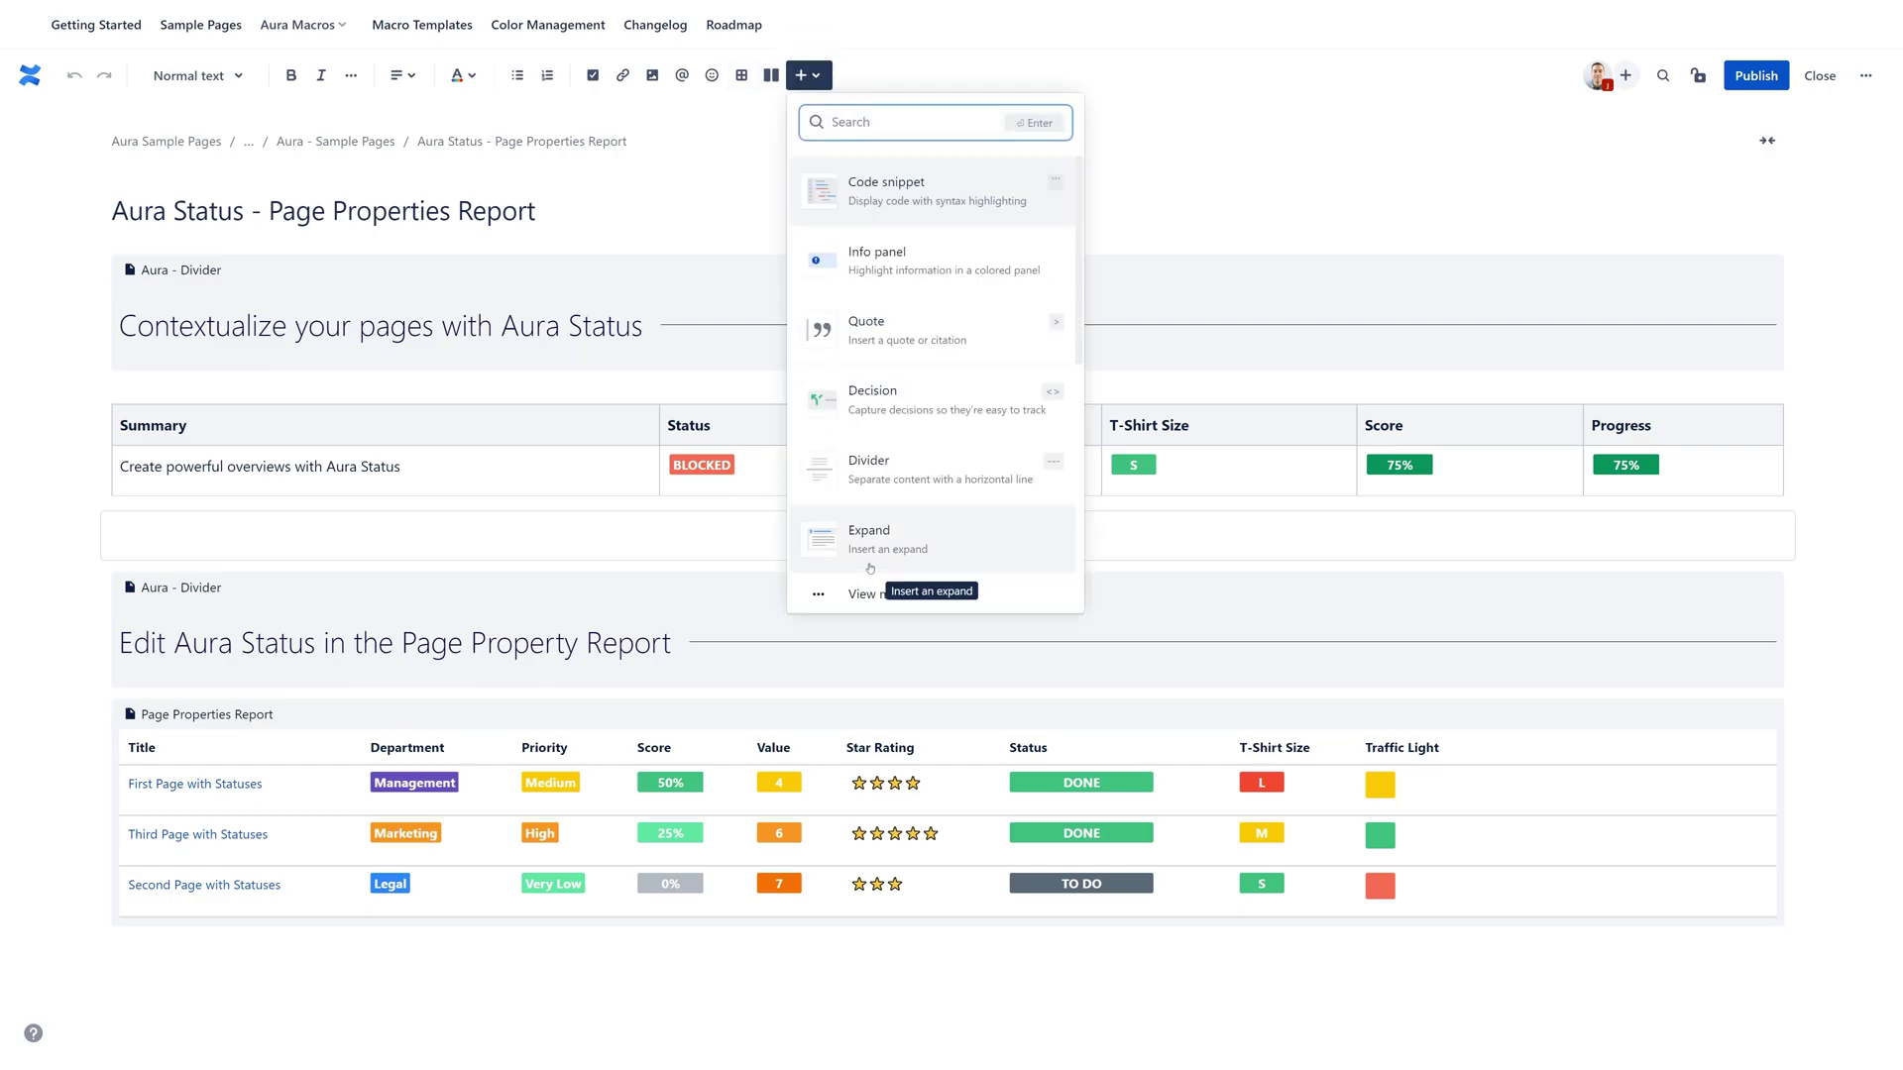
left_click(849, 593)
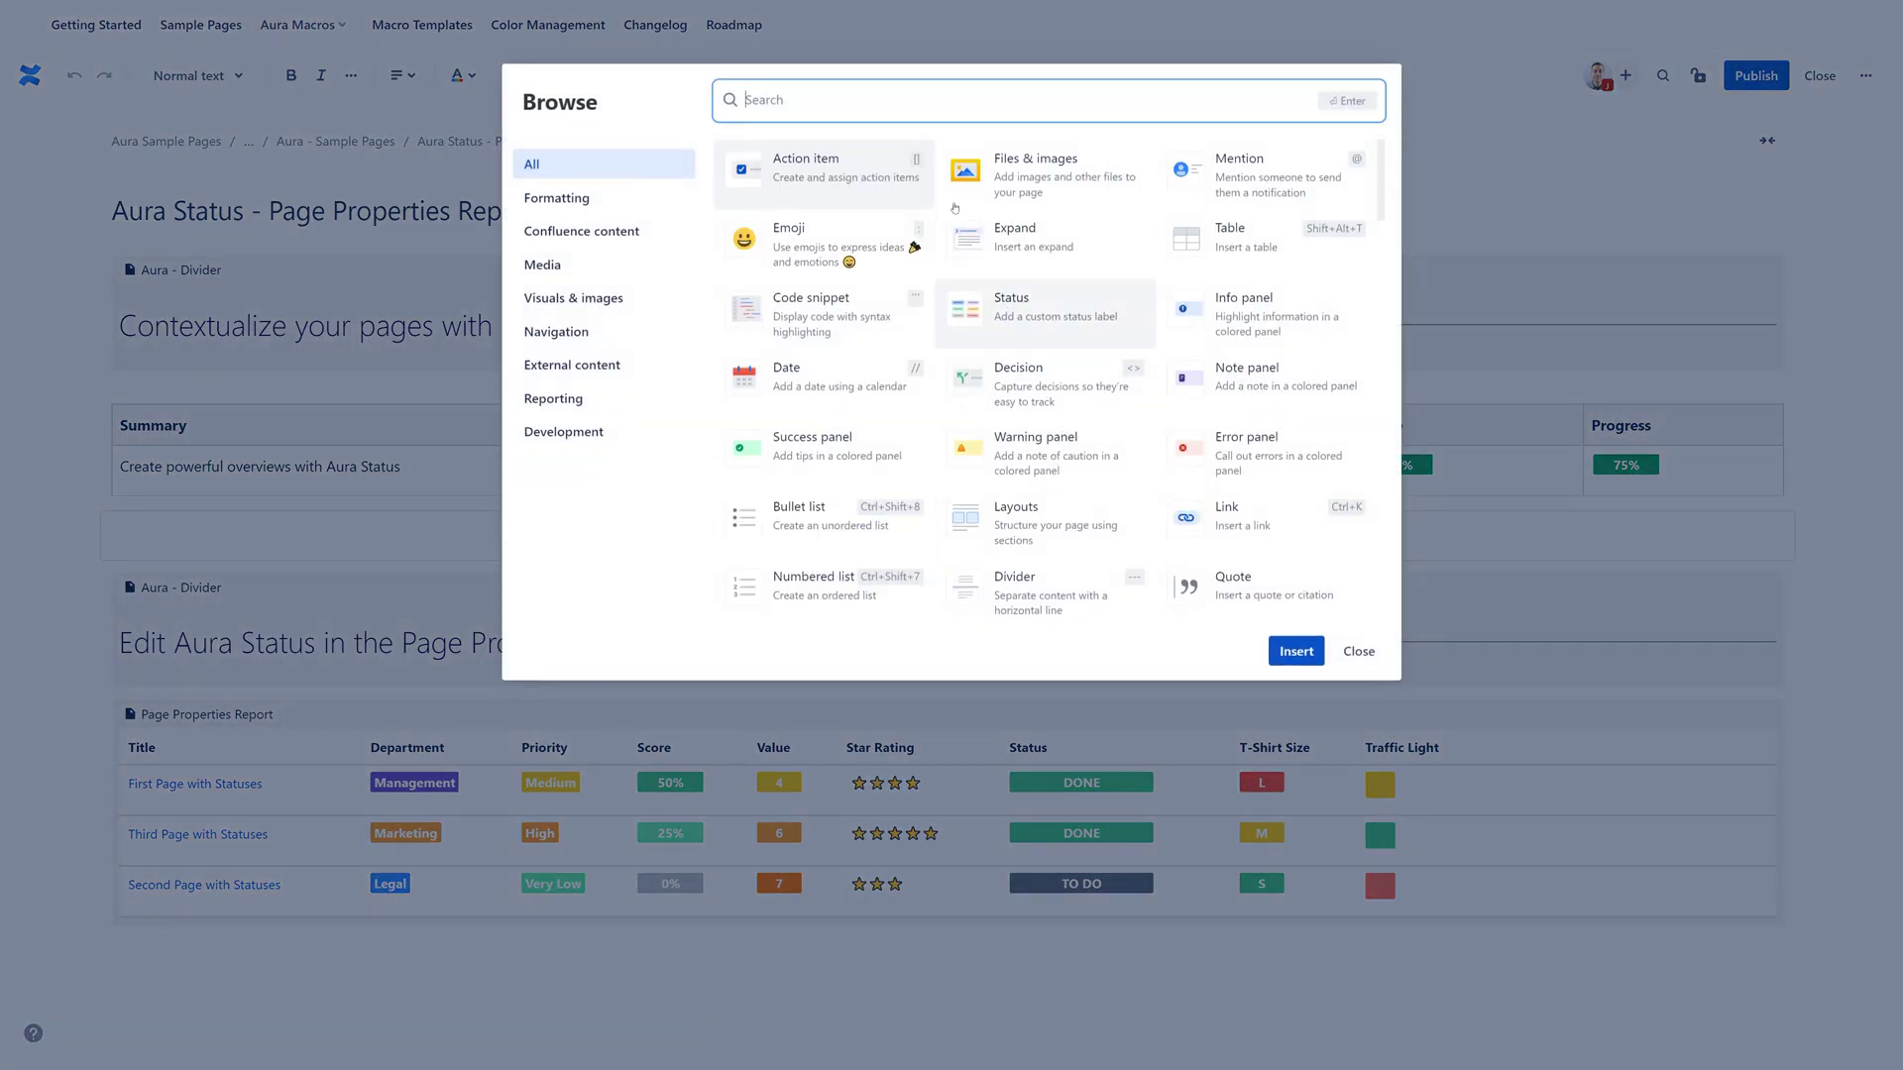
type("aur")
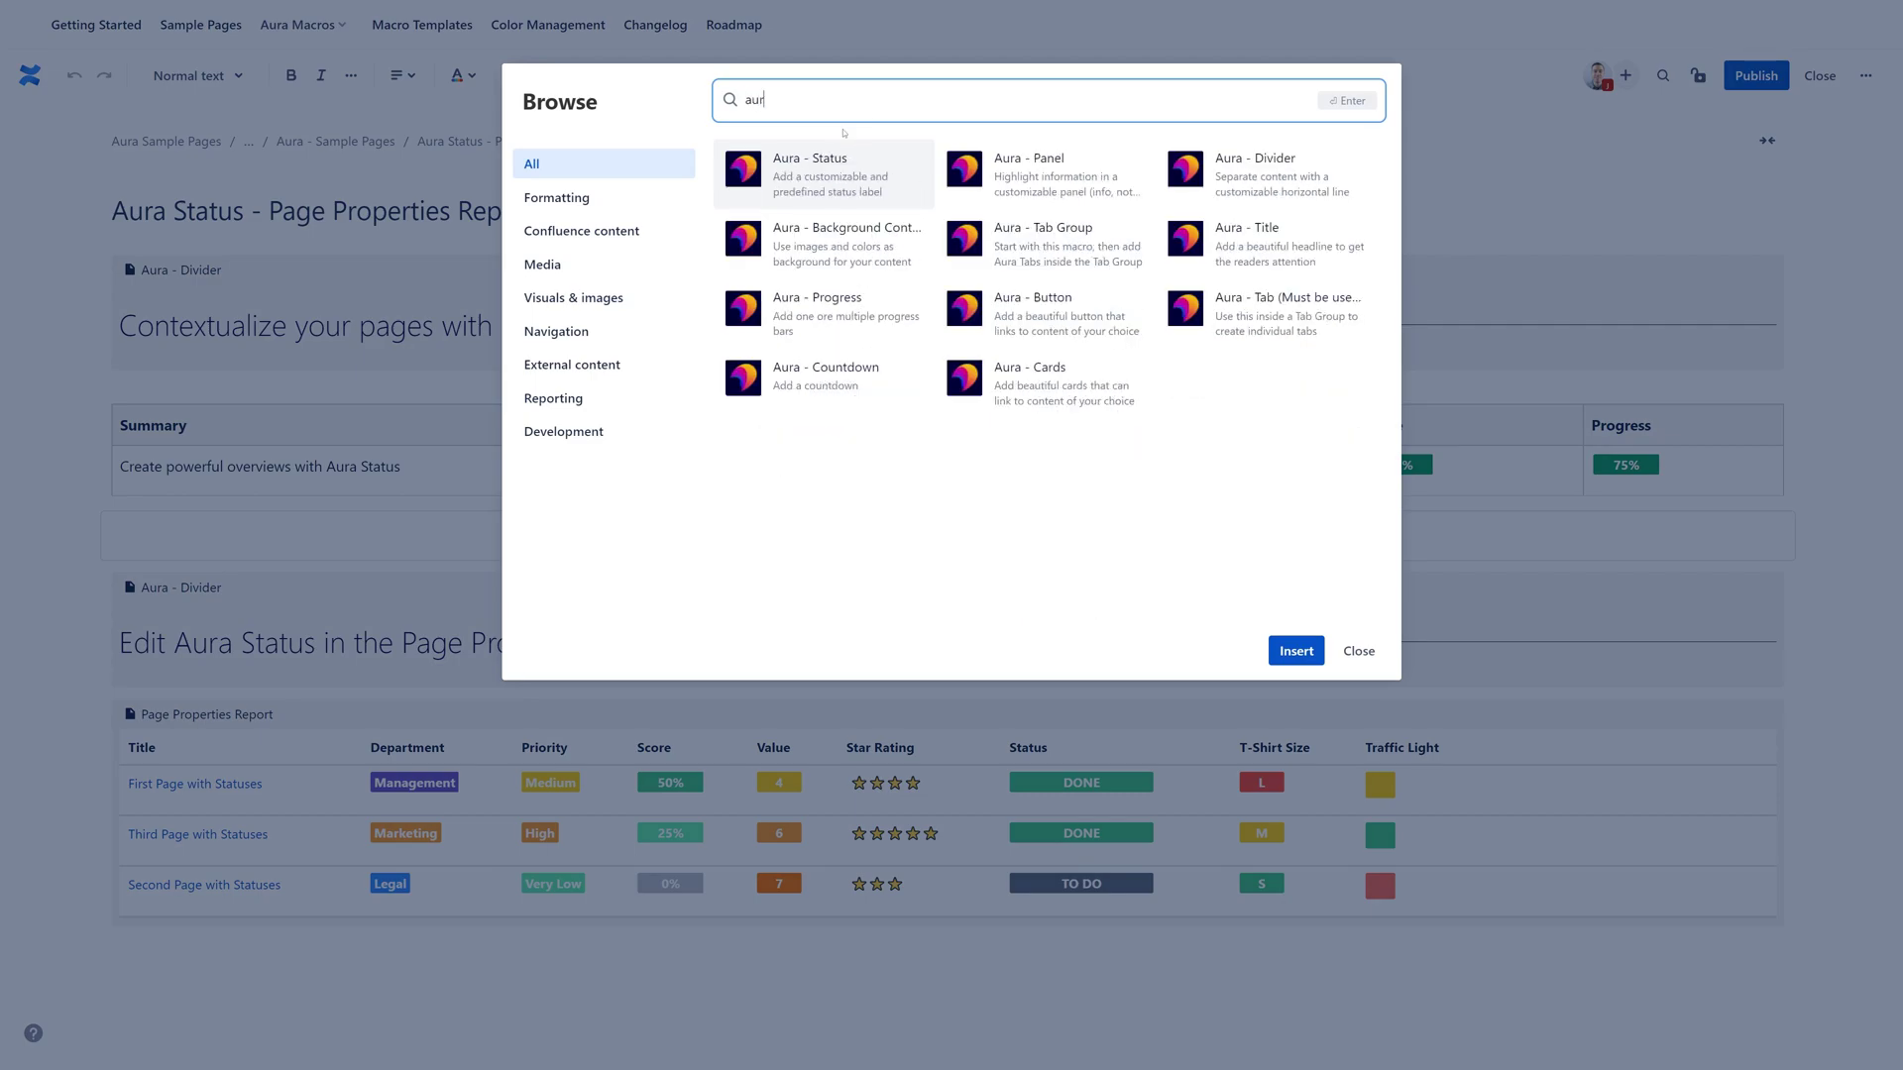
type("a status")
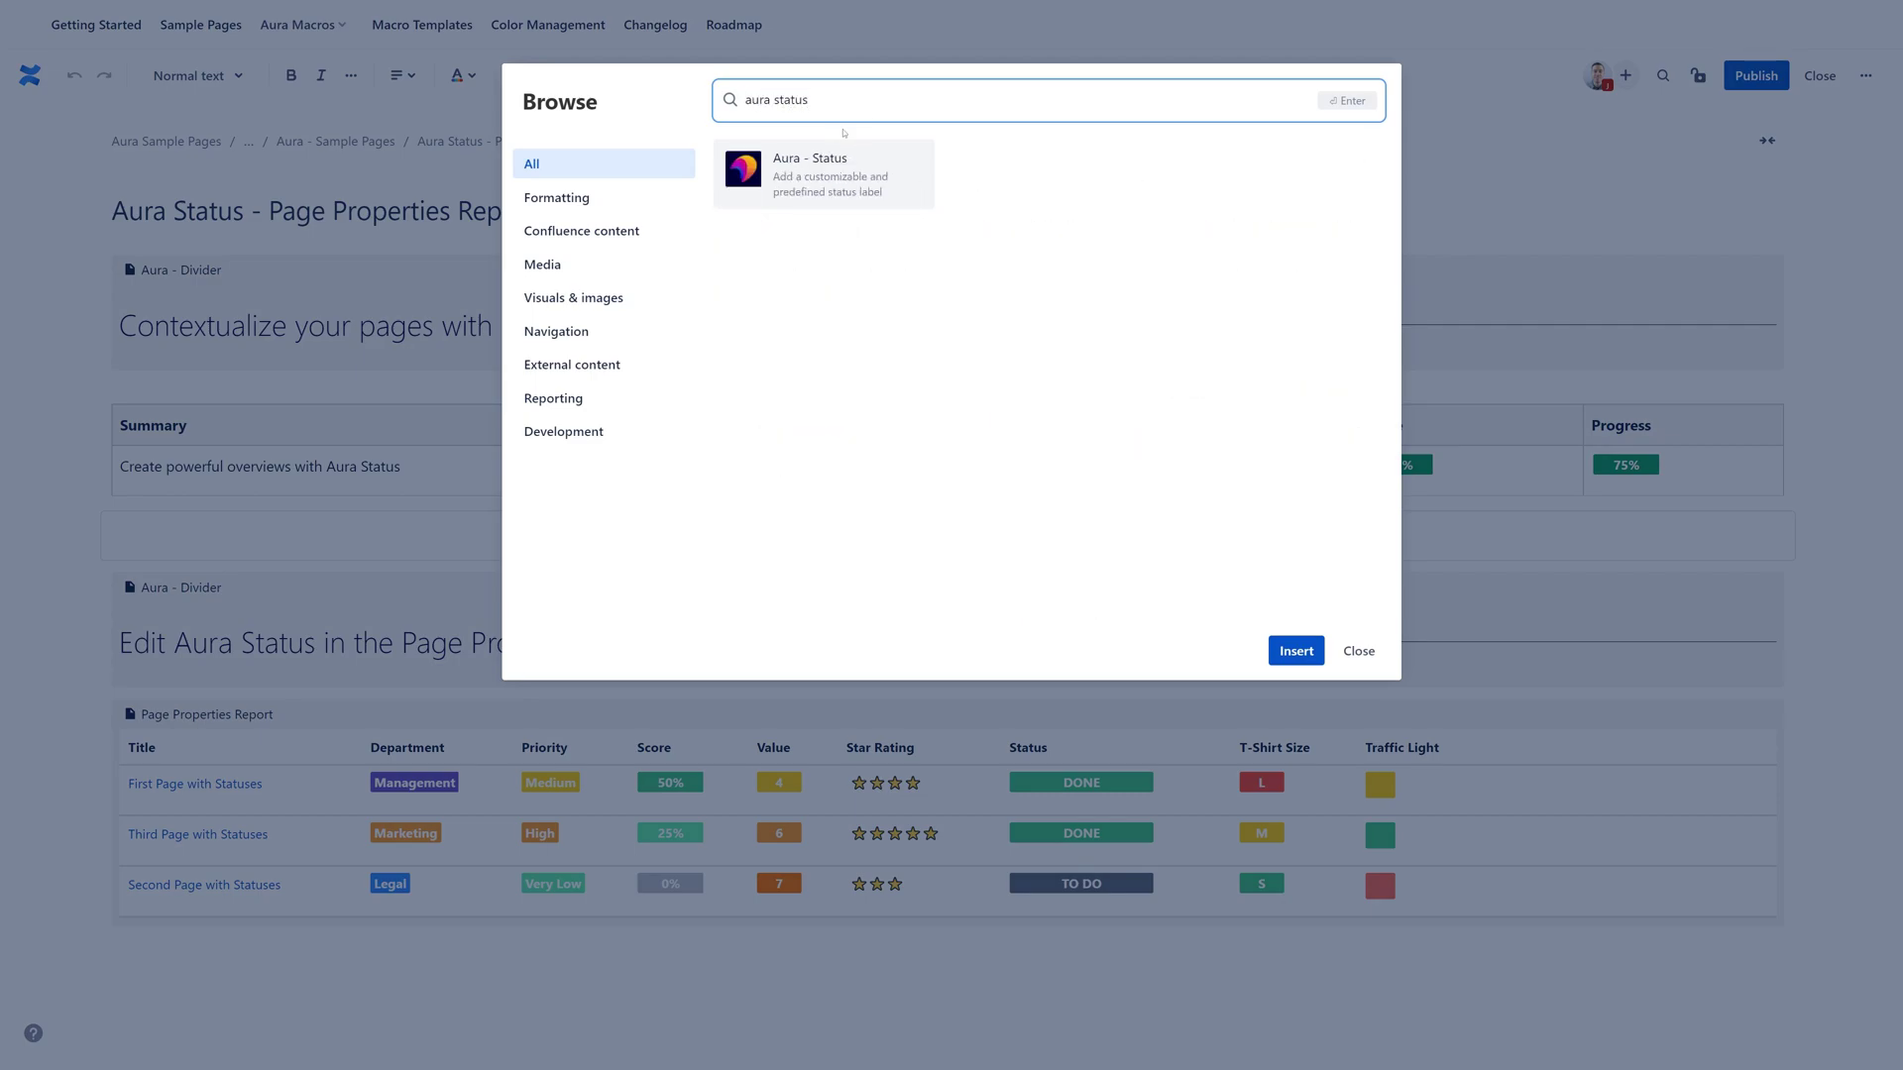
left_click(872, 171)
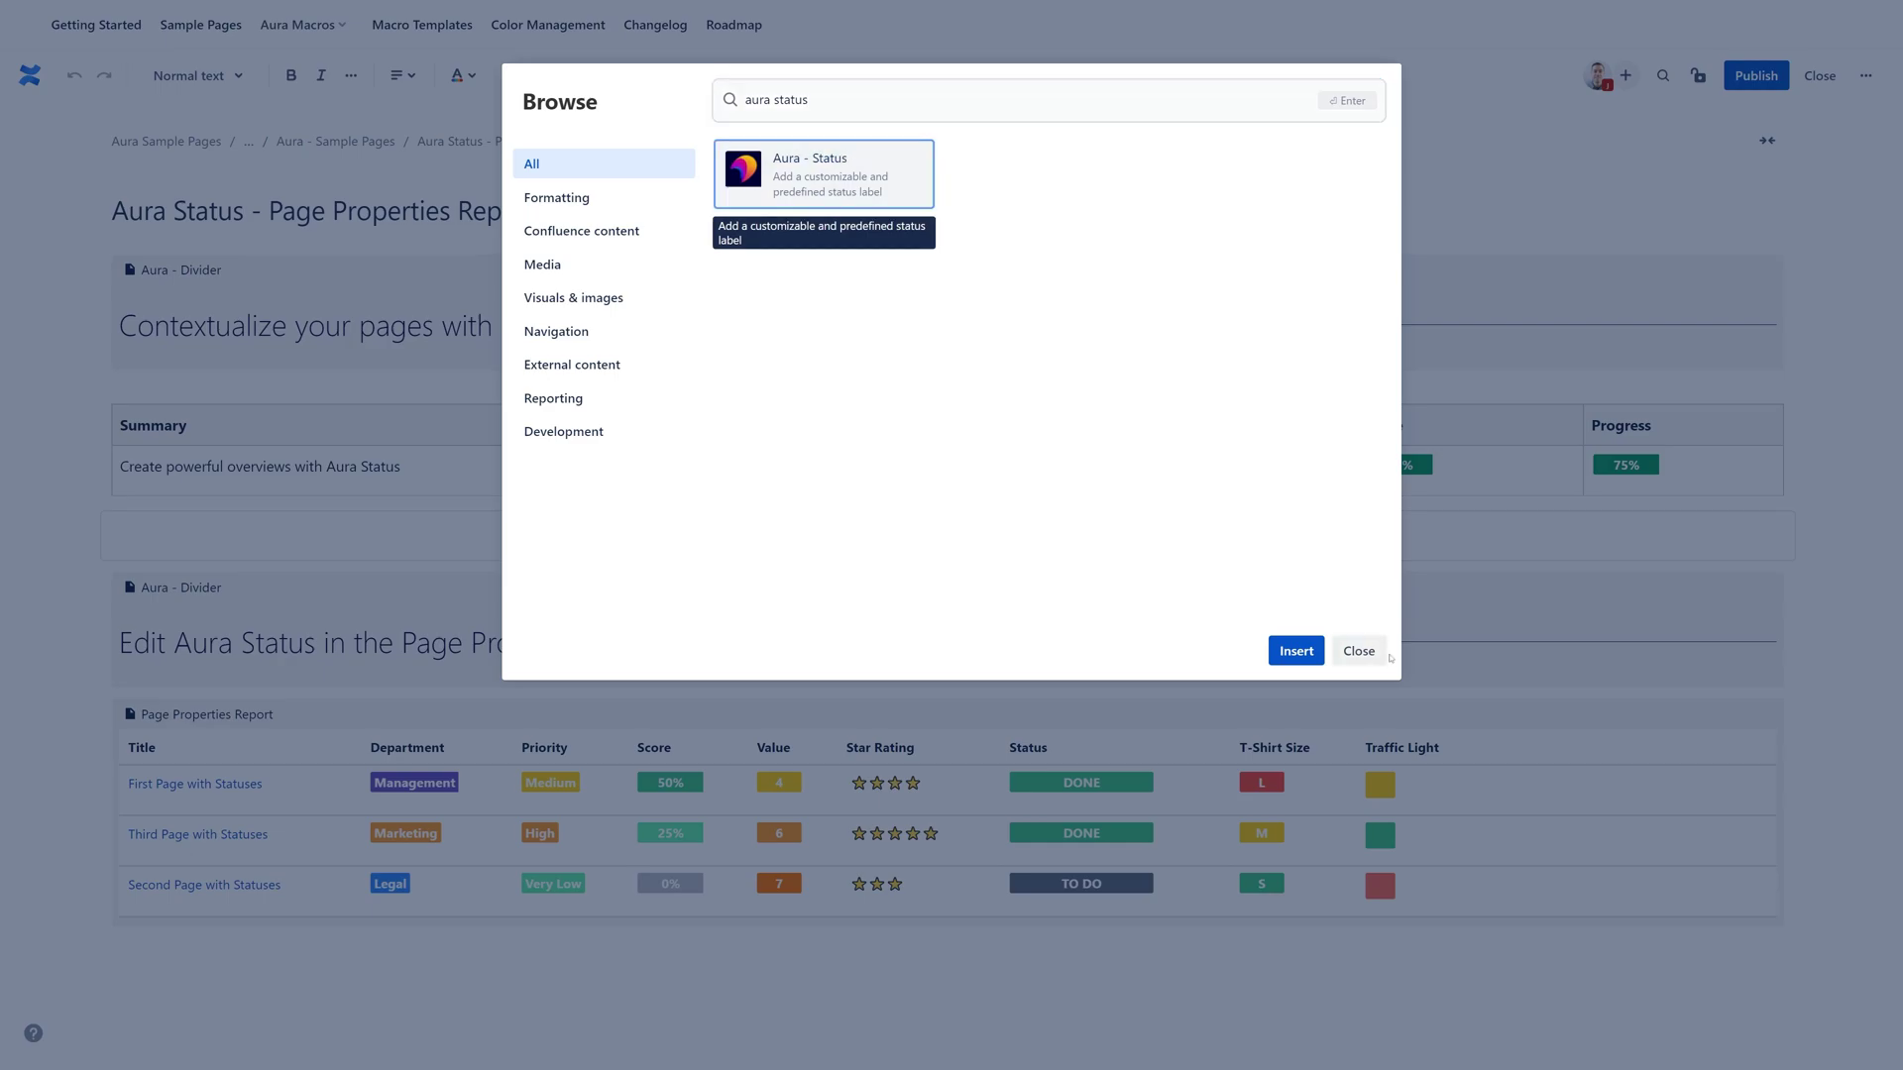
left_click(1297, 653)
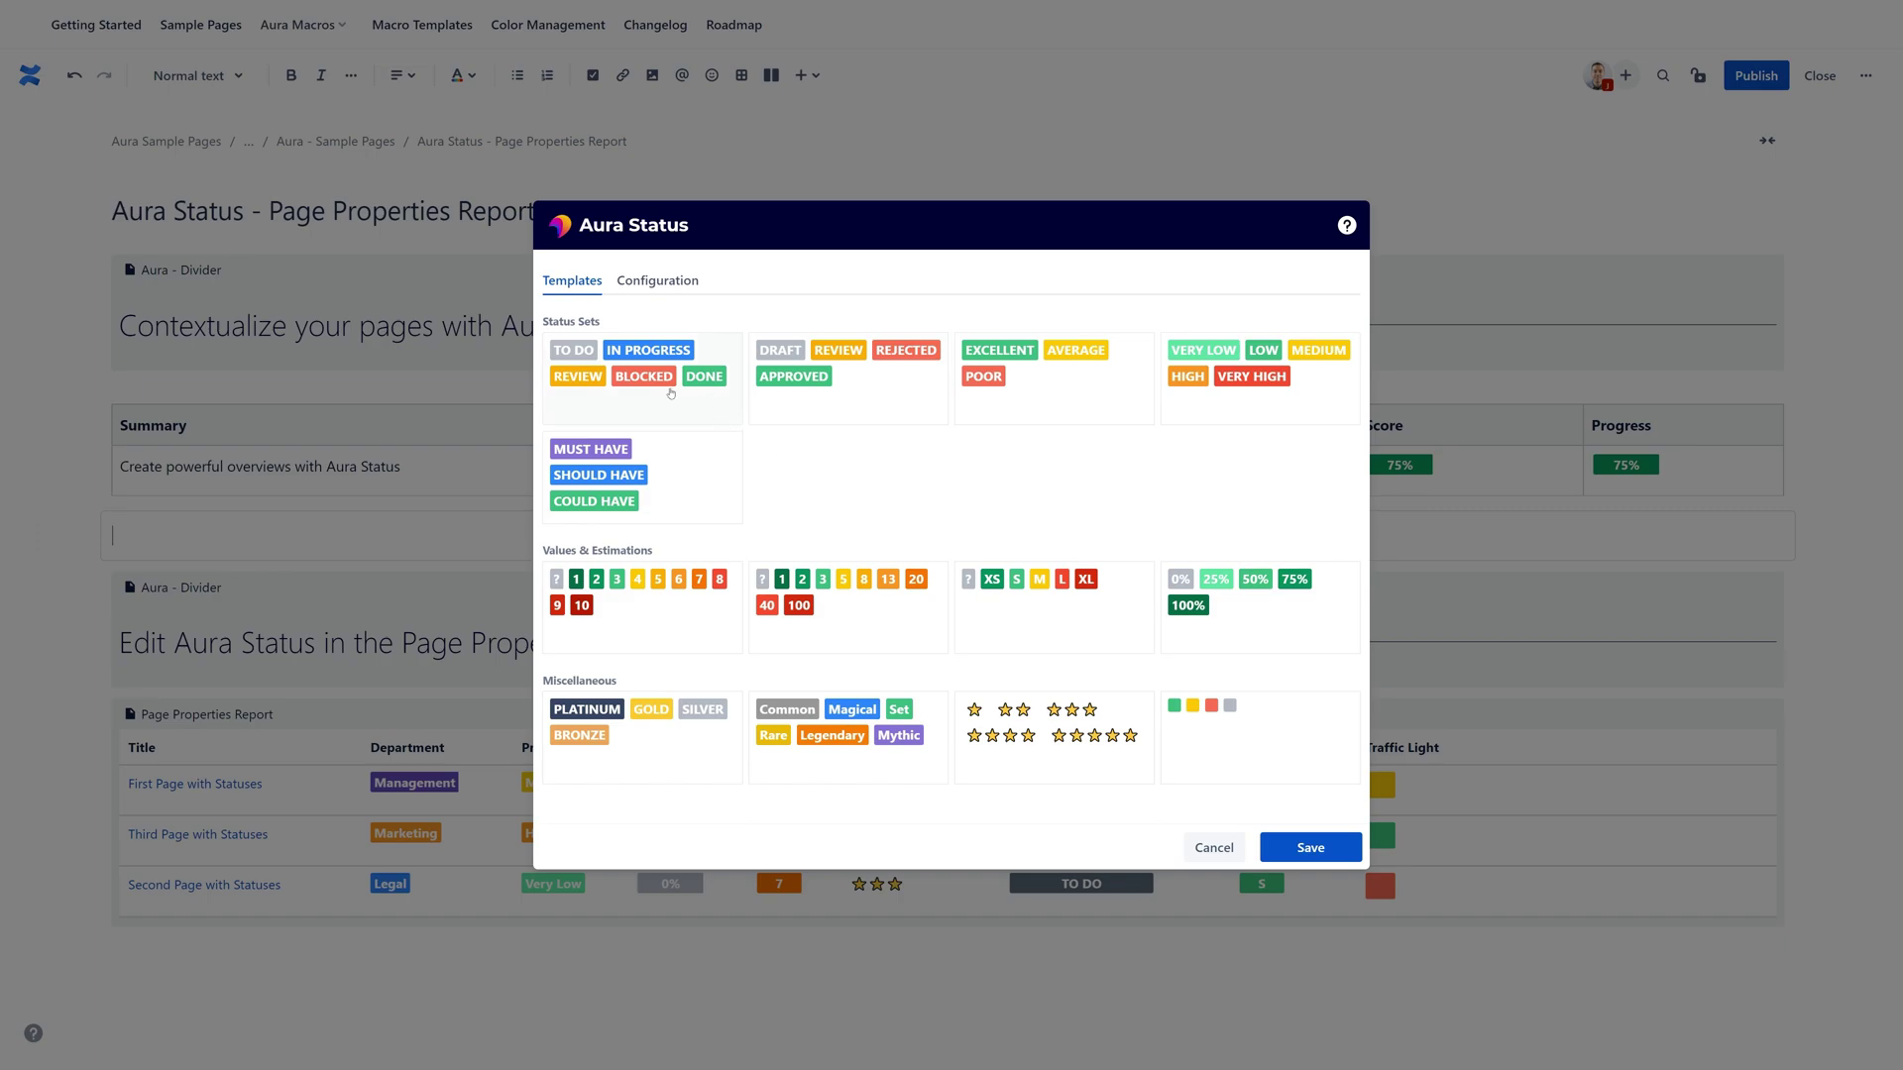
- Choose the TO DO to DONE status set and mark IN PROGRESS as the active label
left_click(672, 400)
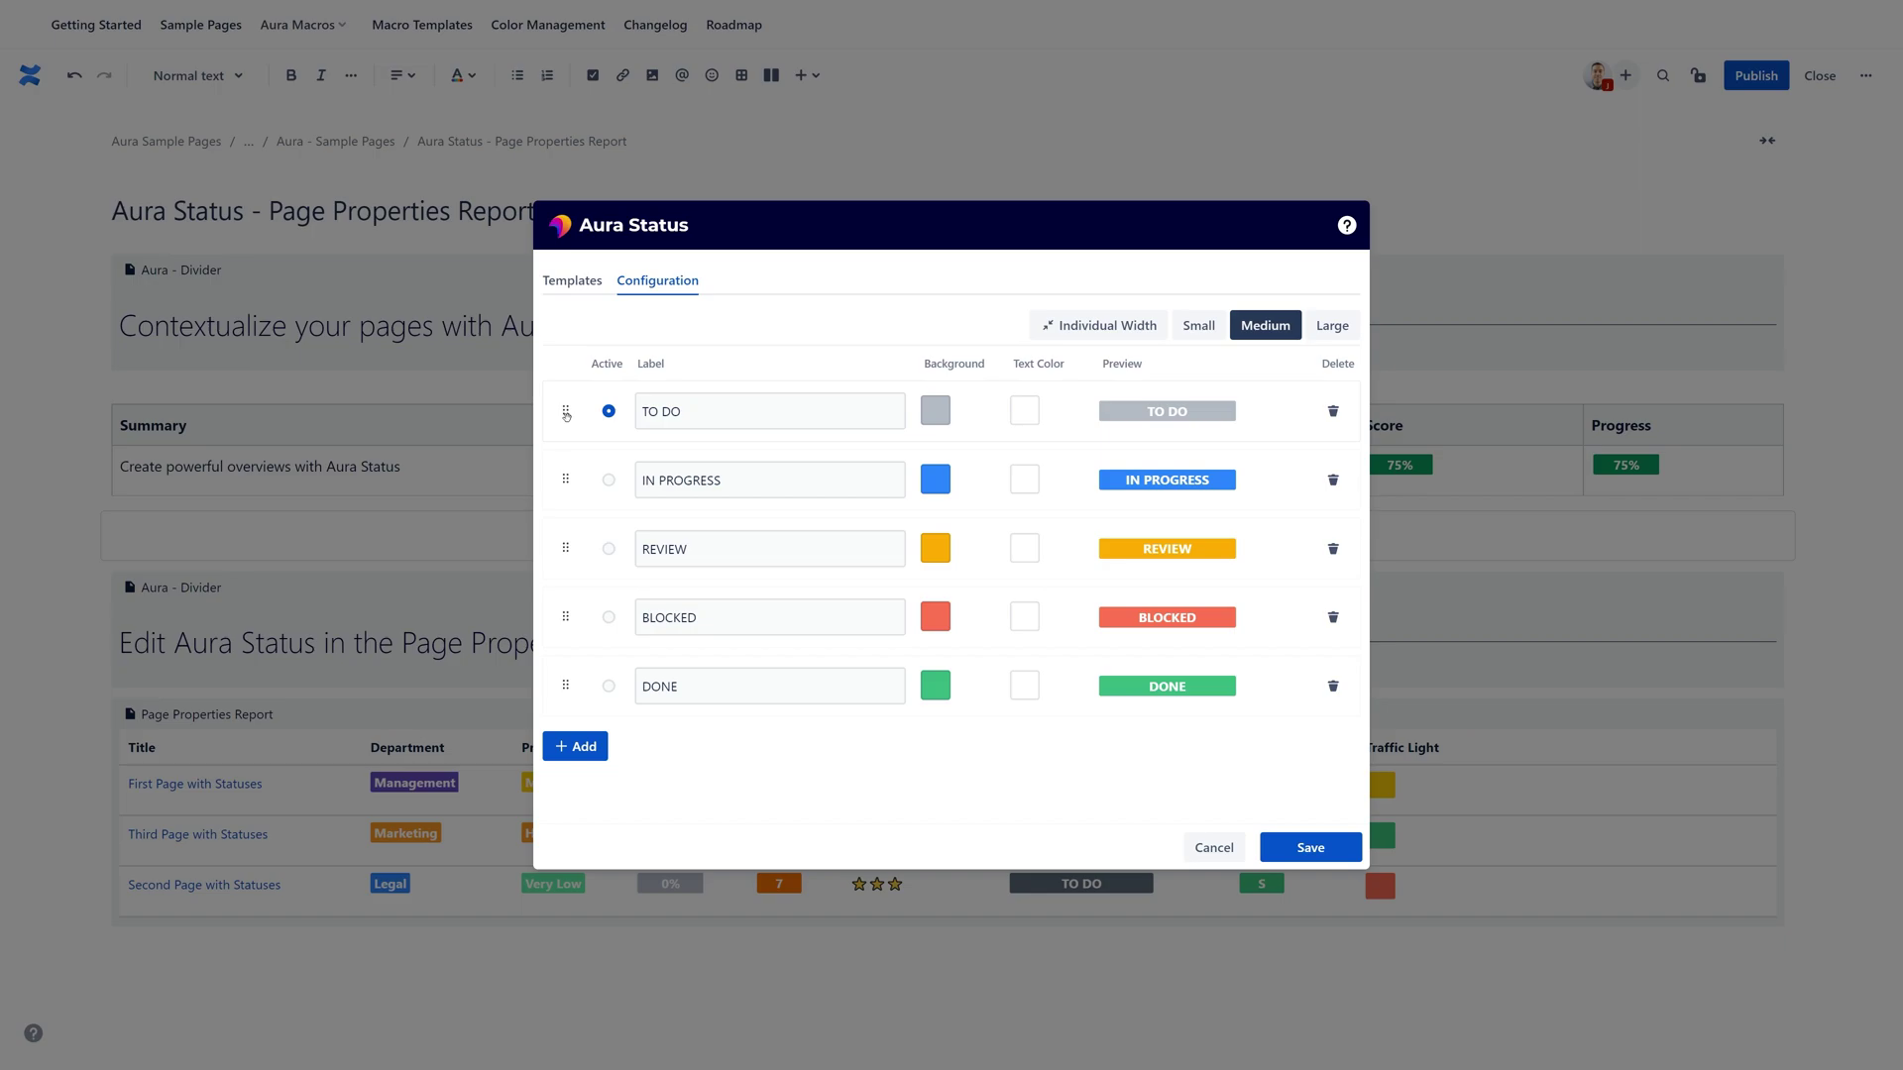
mouse_move(572, 416)
left_mouse_down()
mouse_move(574, 645)
mouse_move(574, 412)
left_mouse_up()
left_click(608, 481)
left_click(609, 548)
left_click(608, 480)
left_click(608, 412)
left_click(608, 479)
left_click(608, 548)
left_click(610, 484)
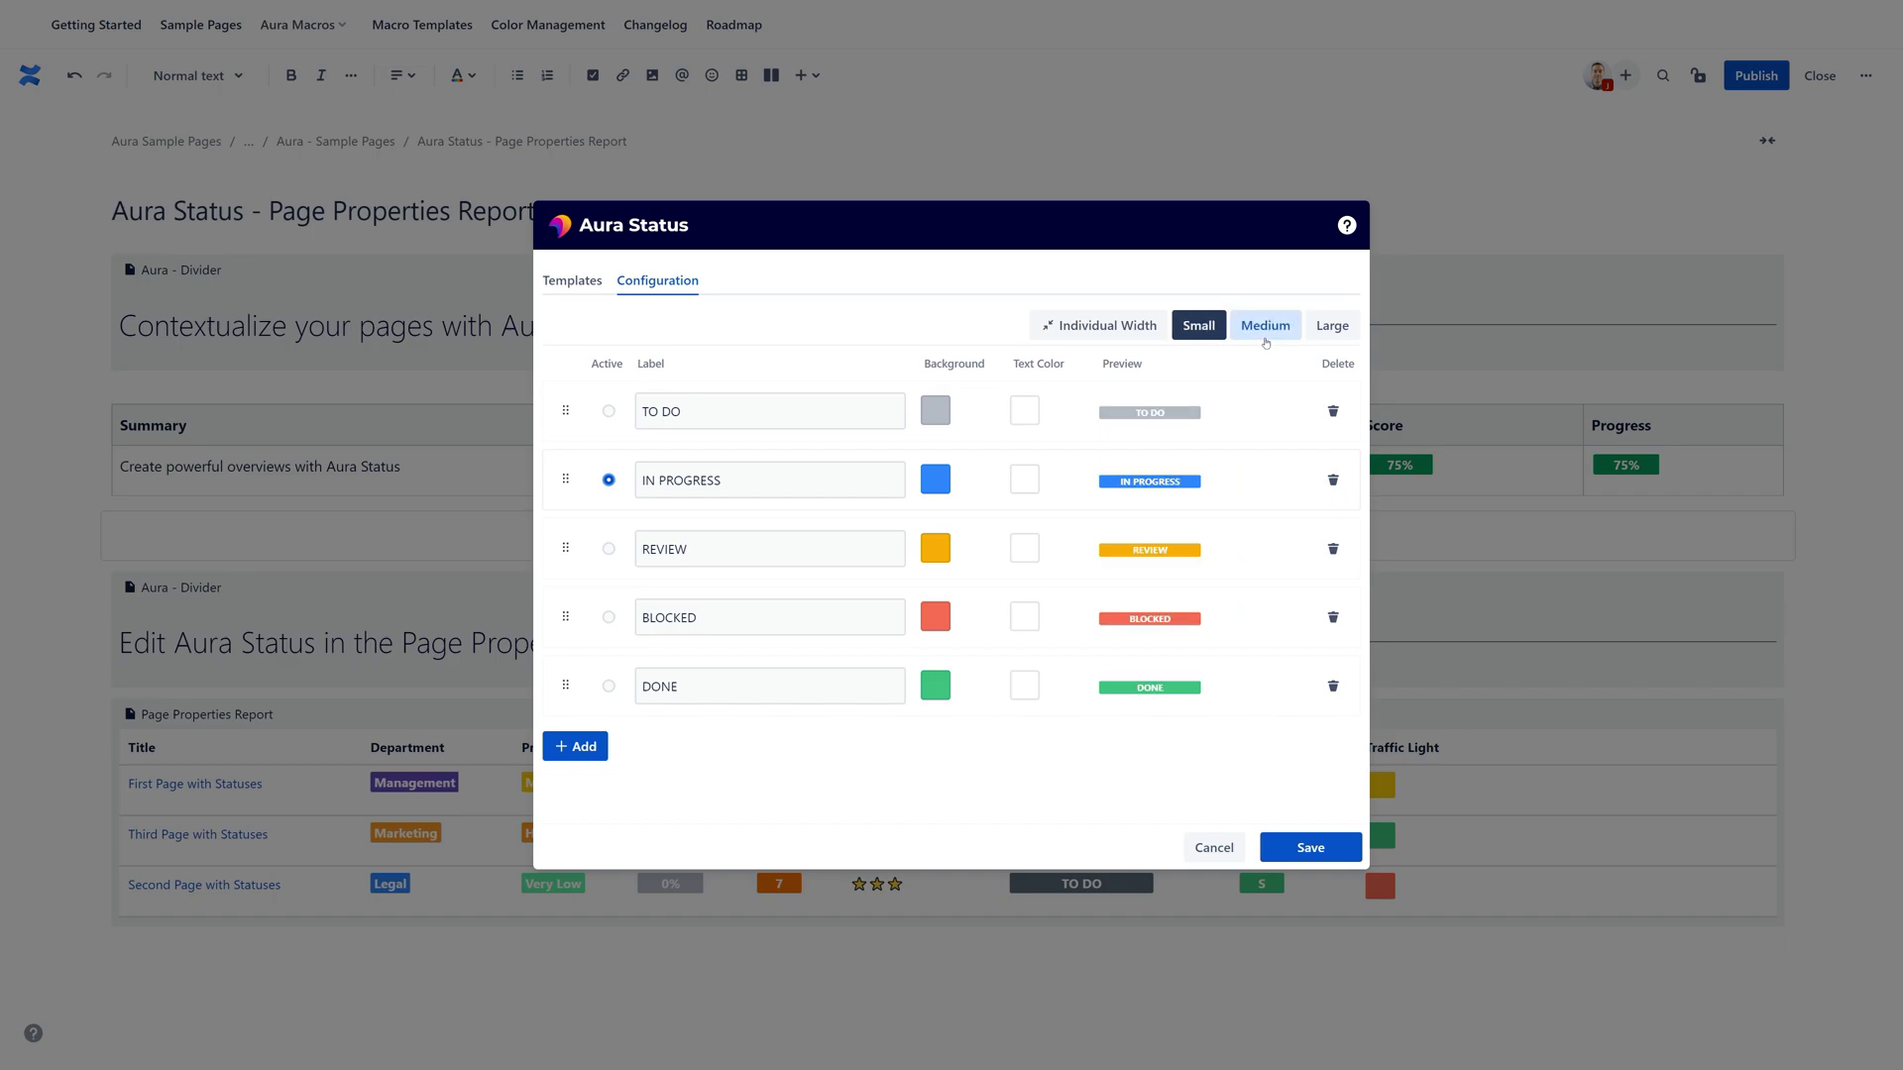
- Keep Medium, same-width labels and add a sixth TO DO label below DONE
left_click(1281, 333)
left_click(1282, 333)
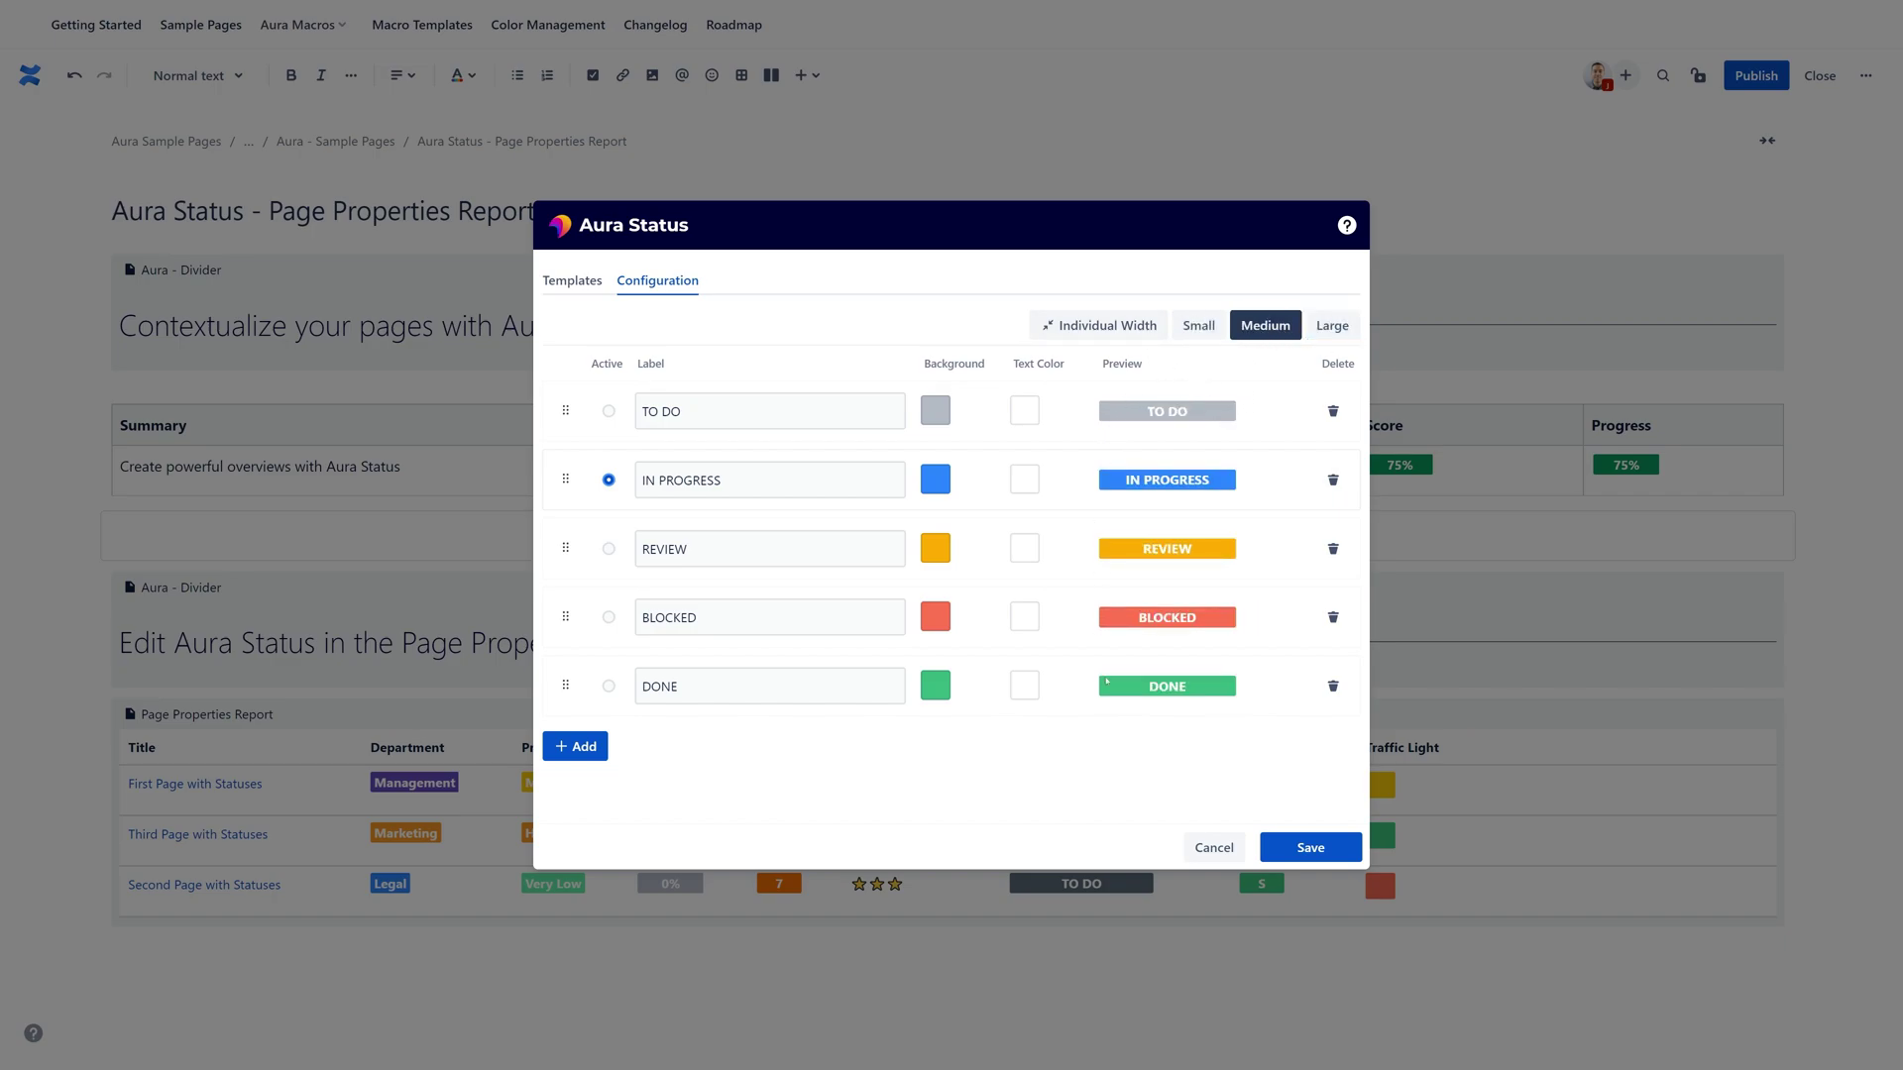
left_click(1126, 335)
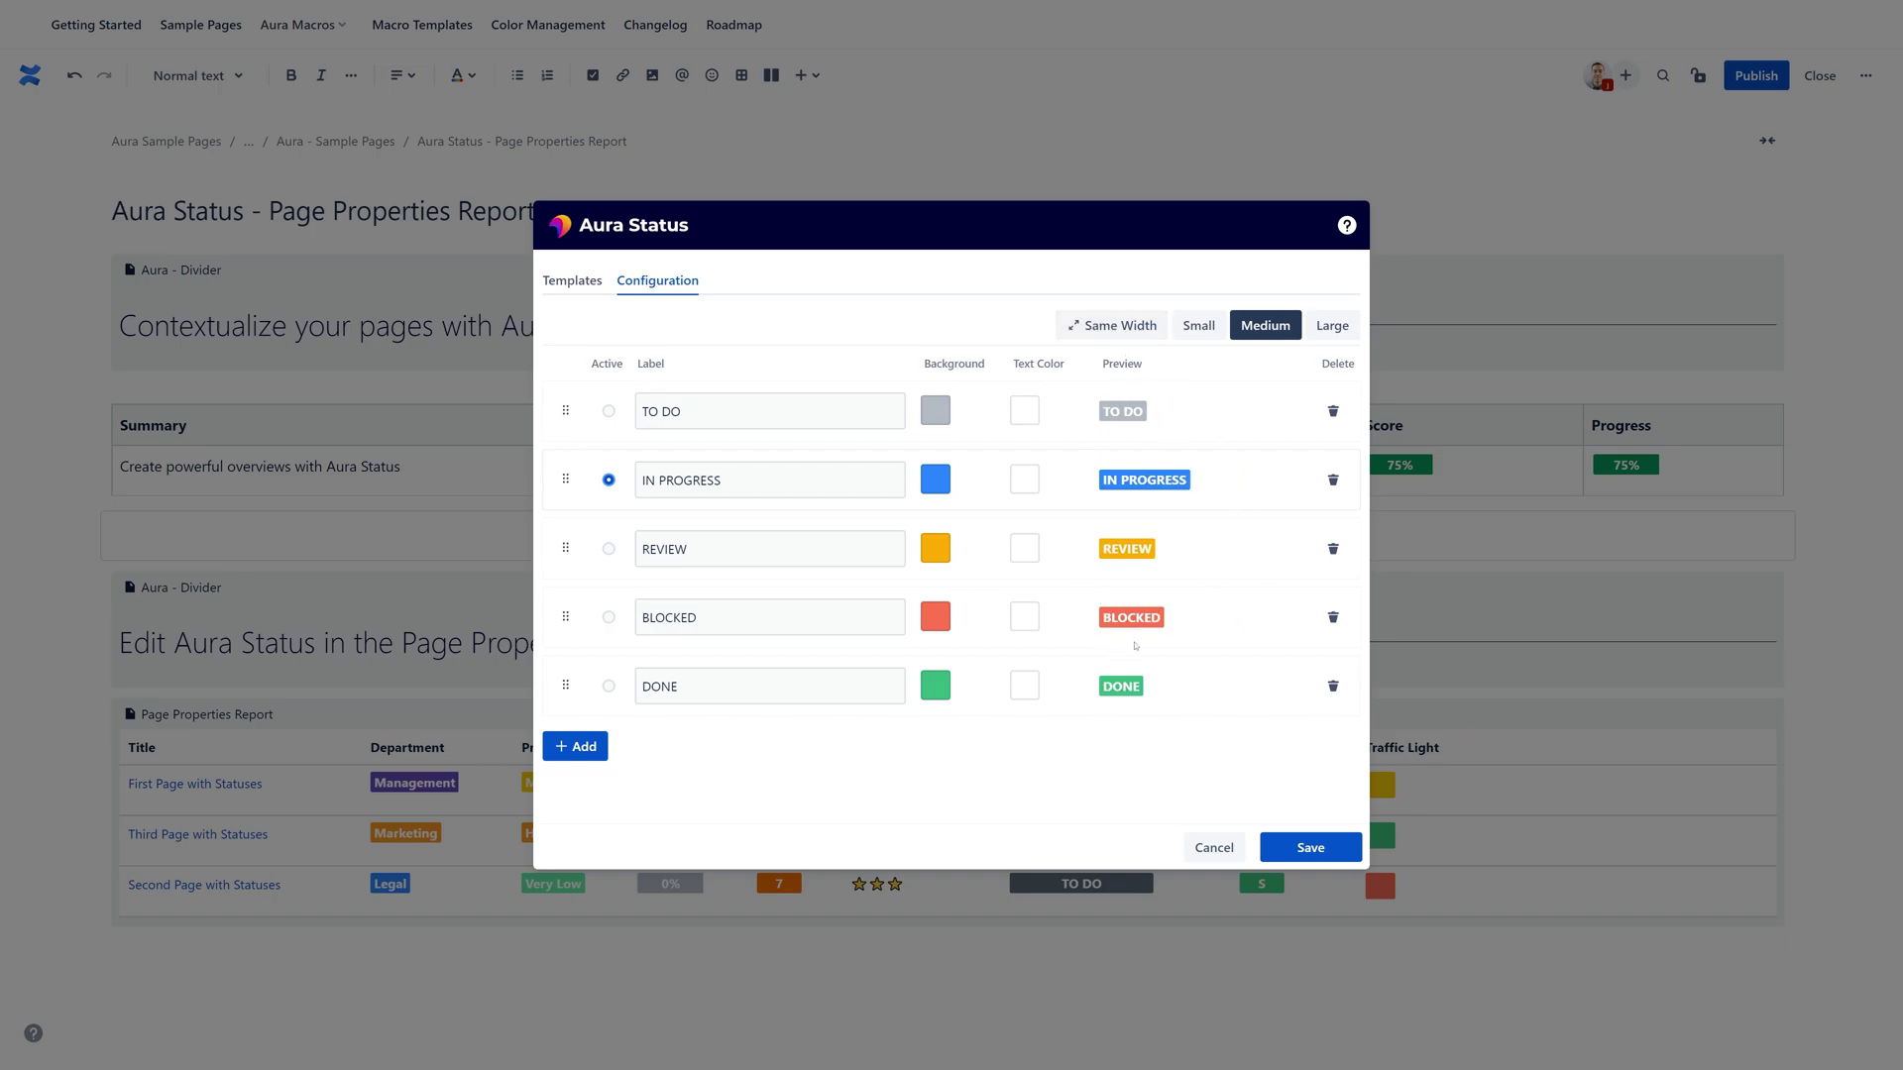
left_click(1125, 334)
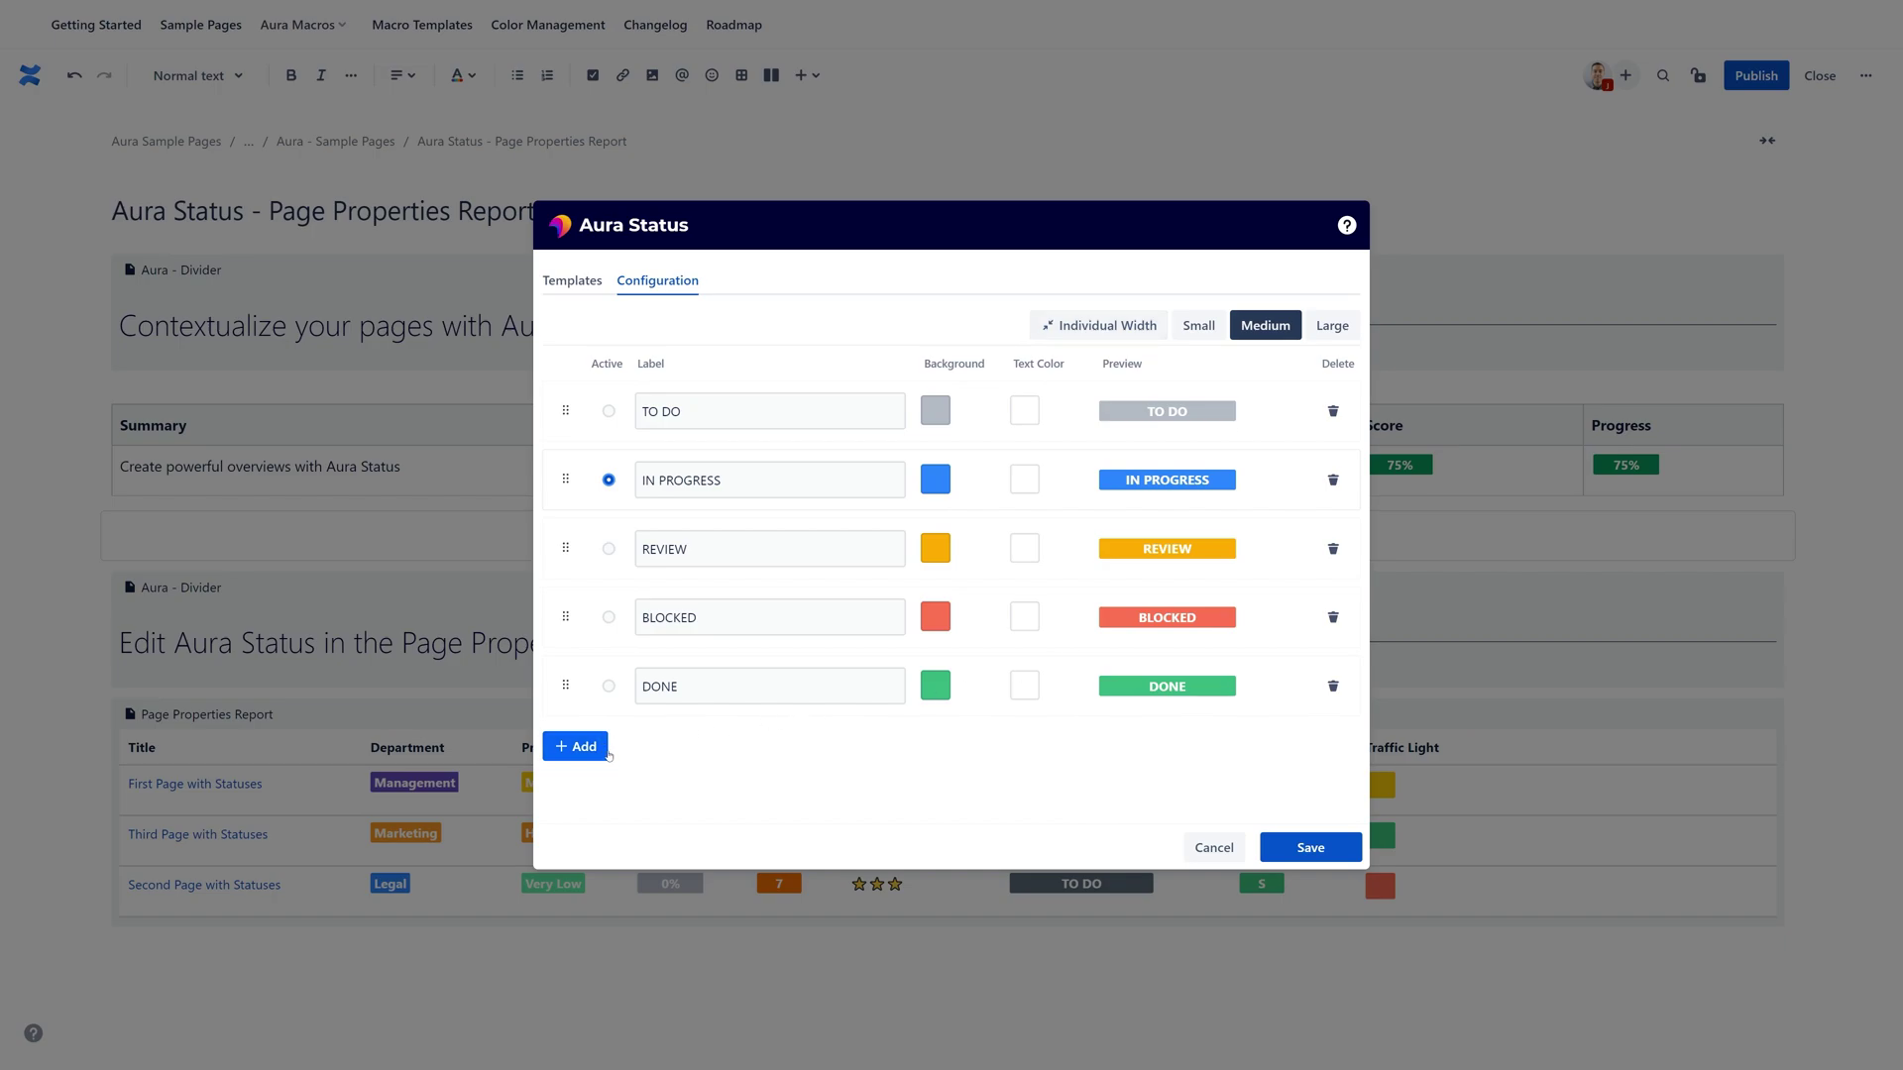
left_click(599, 759)
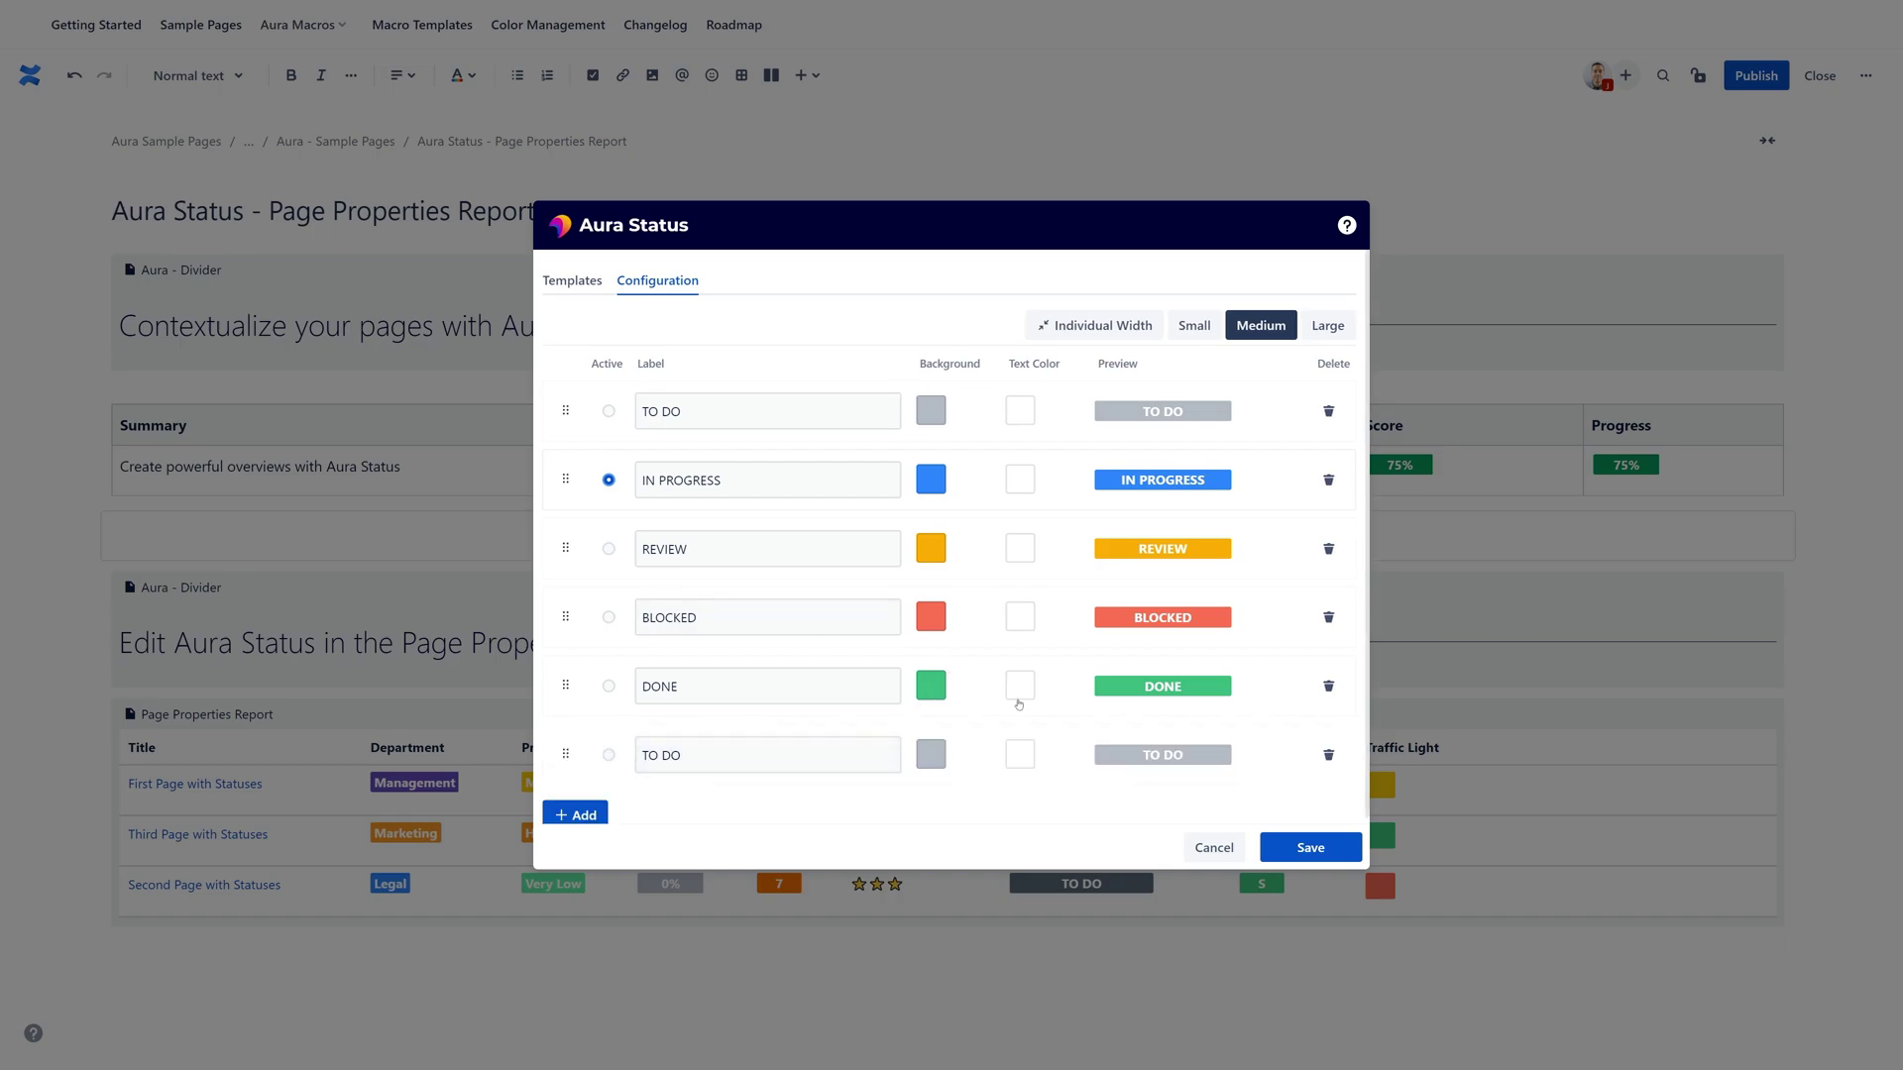
scroll(998, 681, "down", 1)
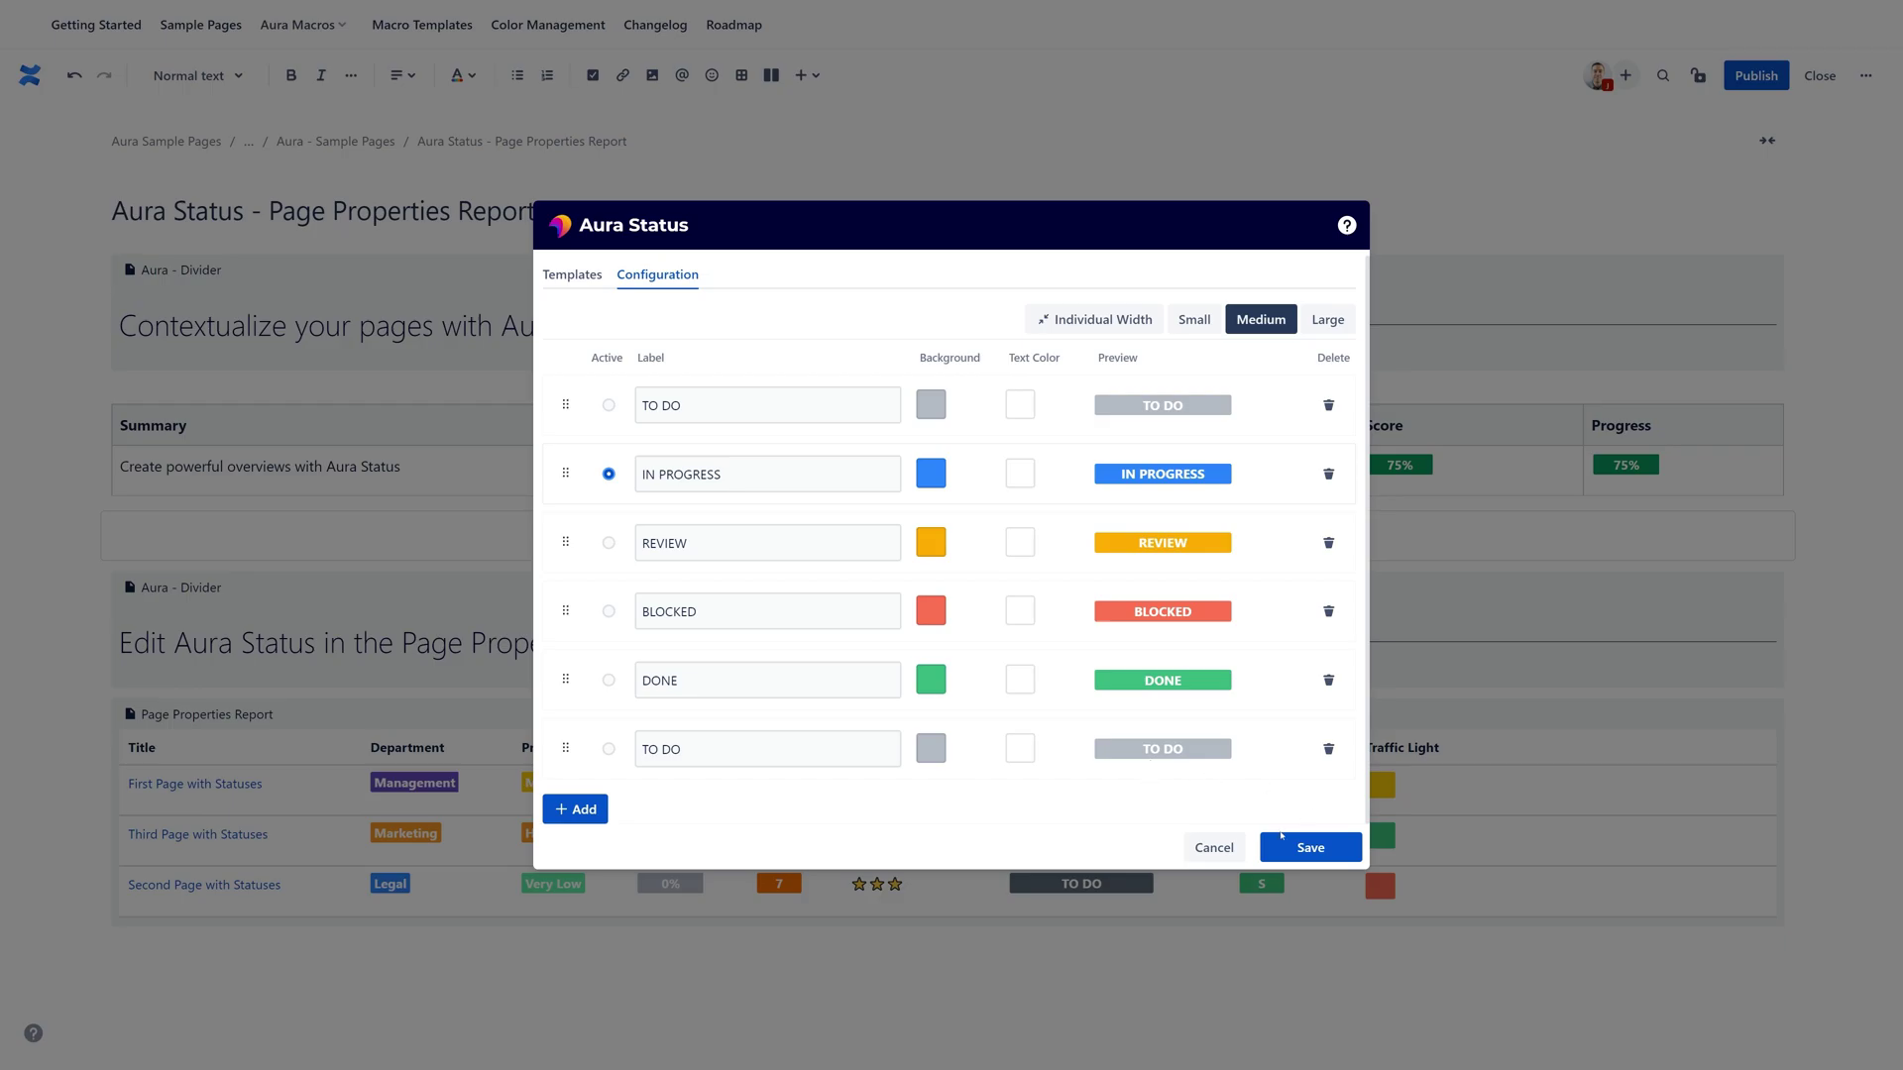
- Save the Aura Status macro so the IN PROGRESS badge sits in the left column, then deselect it
left_click(1314, 857)
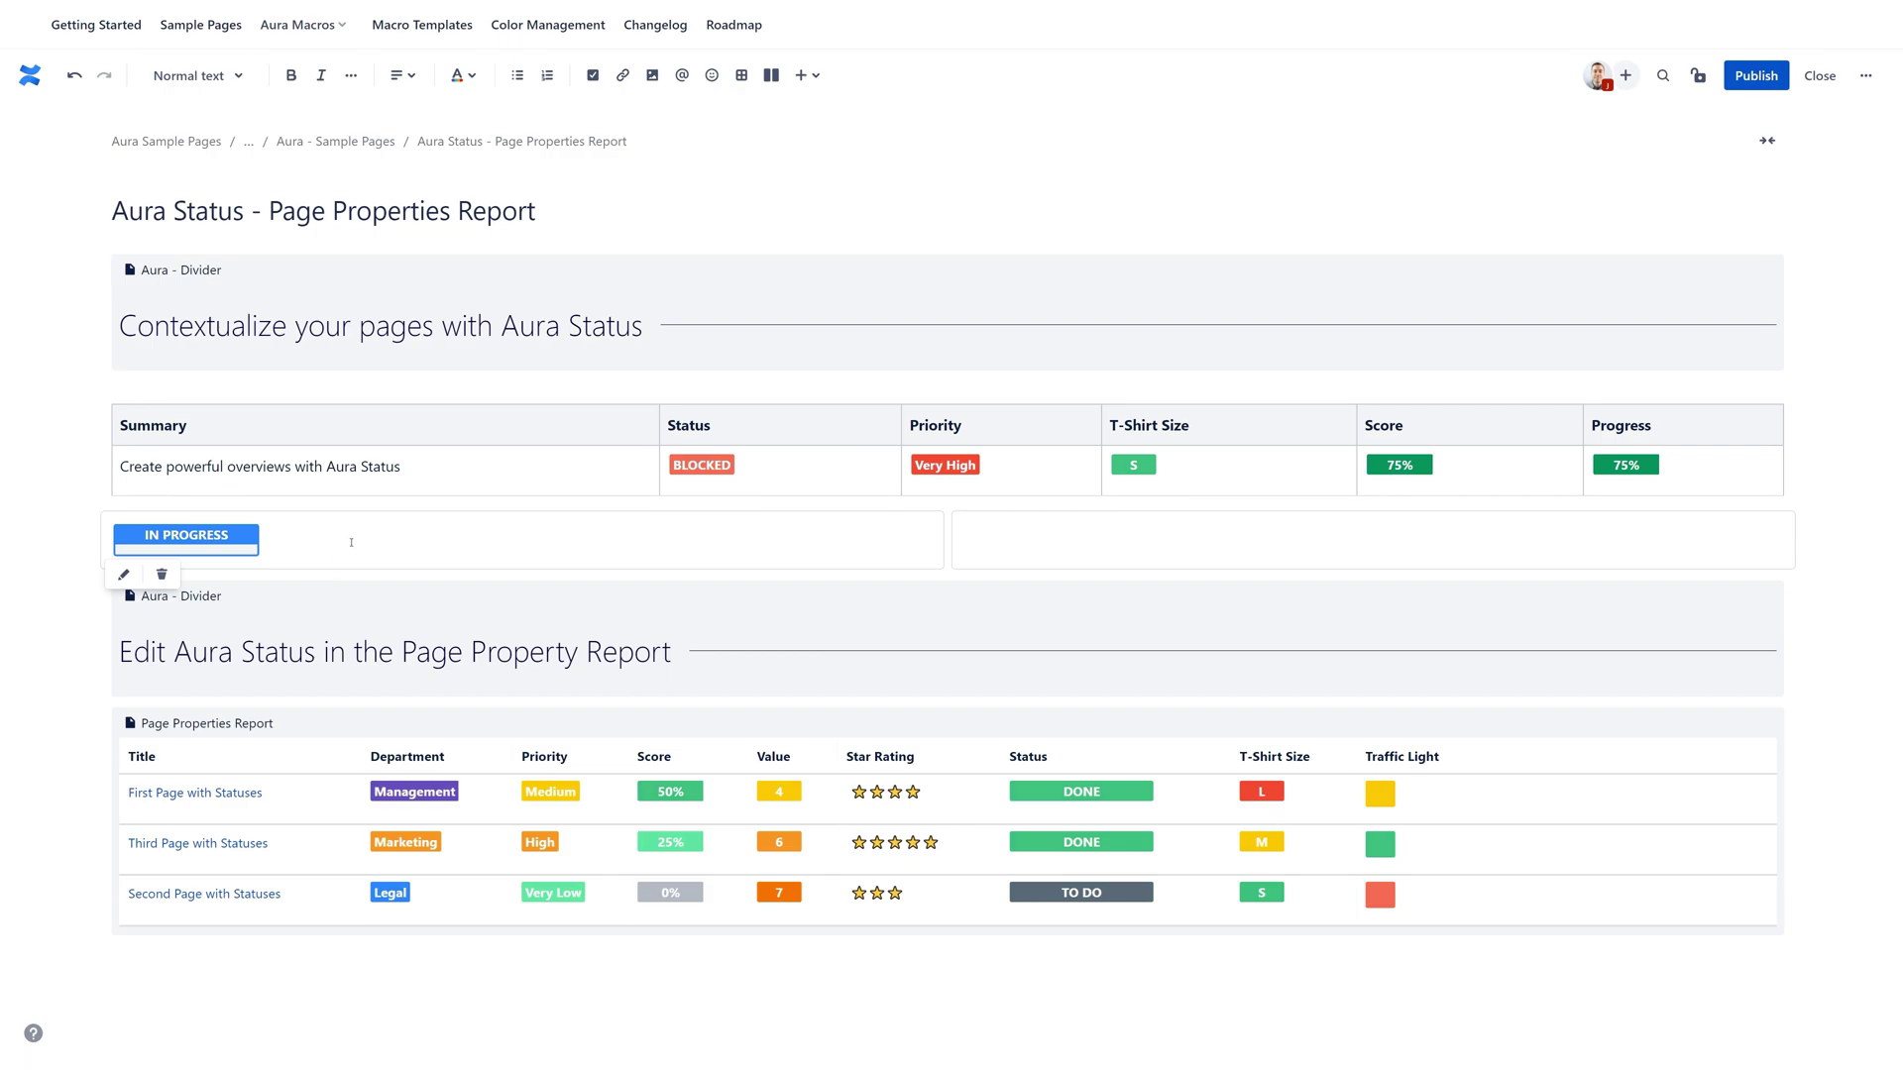
left_click(351, 542)
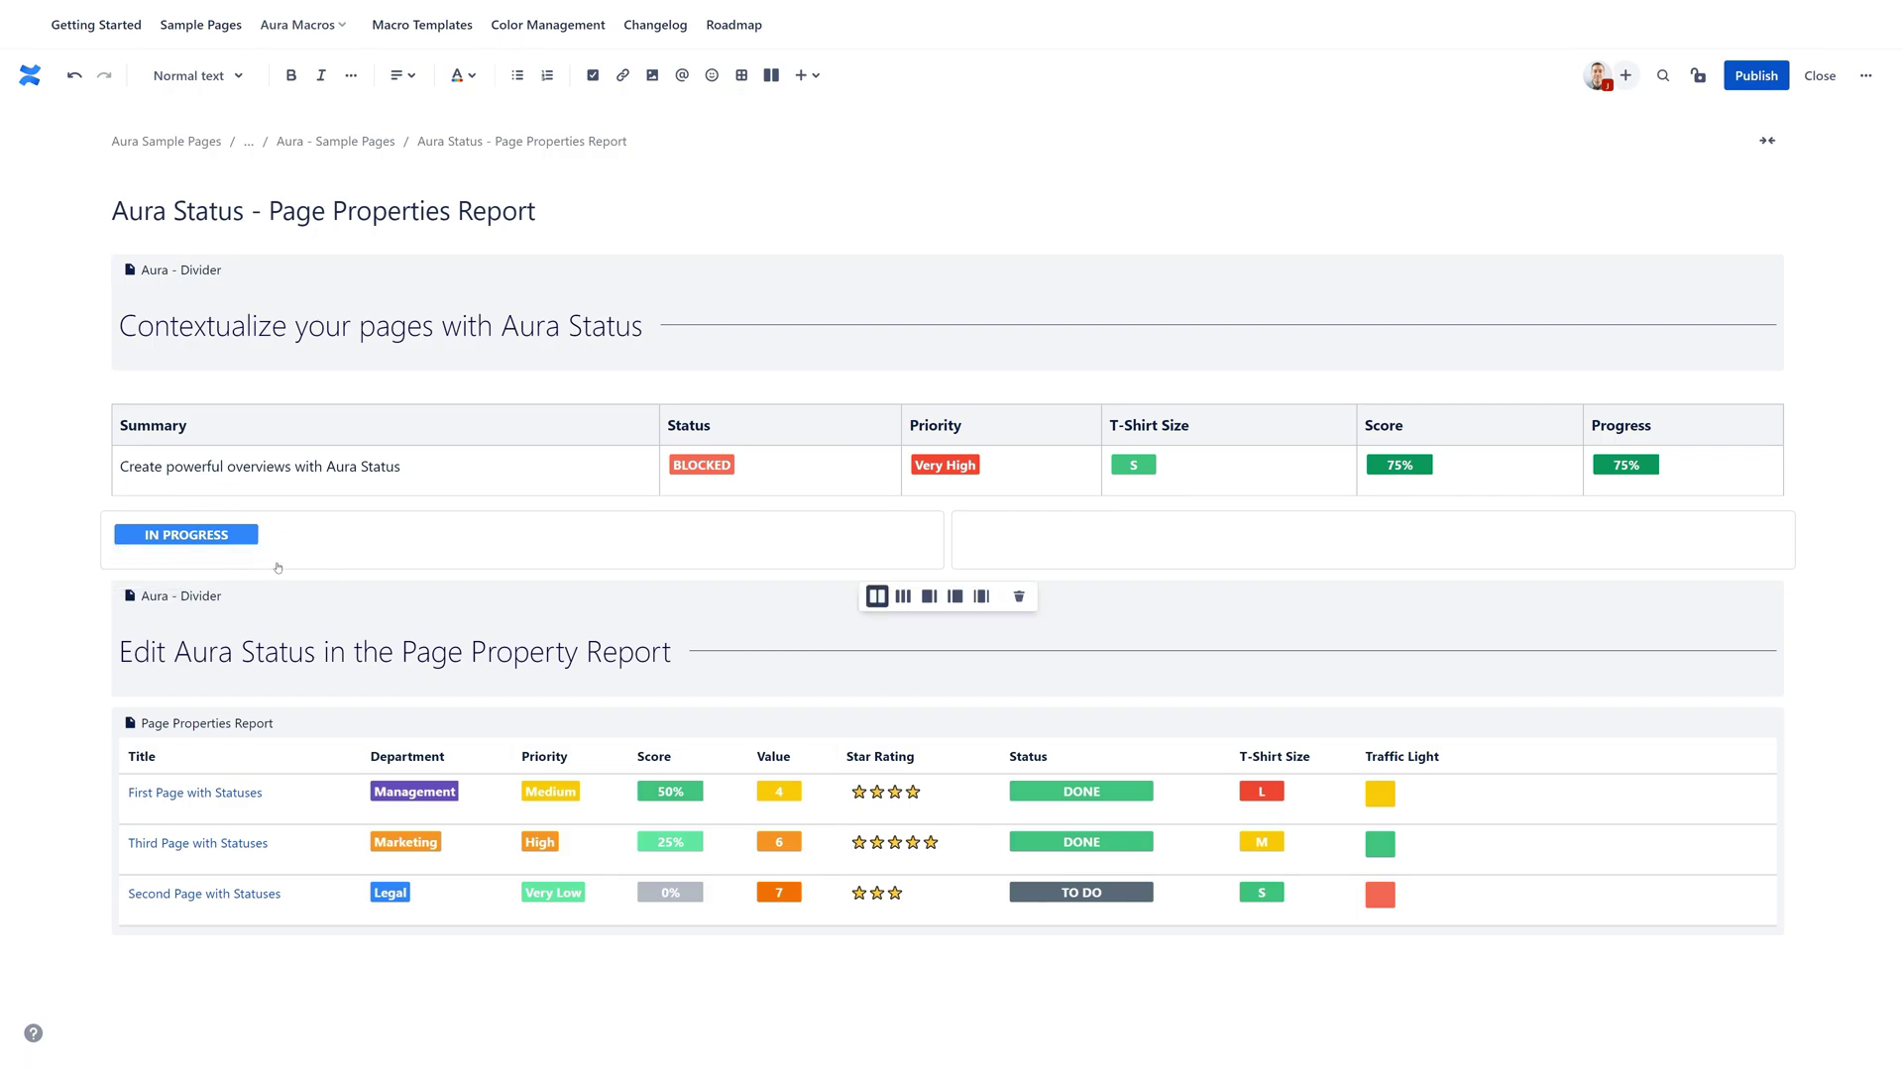